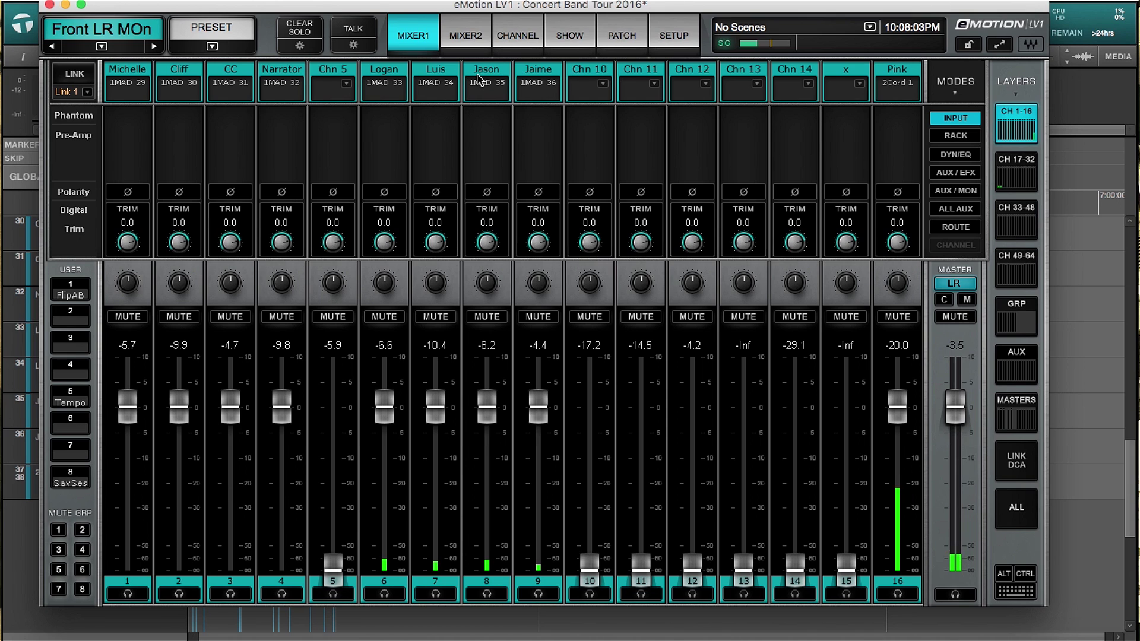
Step through the channel 17–32 layer to the channel 49–64 layer with Main LR and returns
left_click(1024, 174)
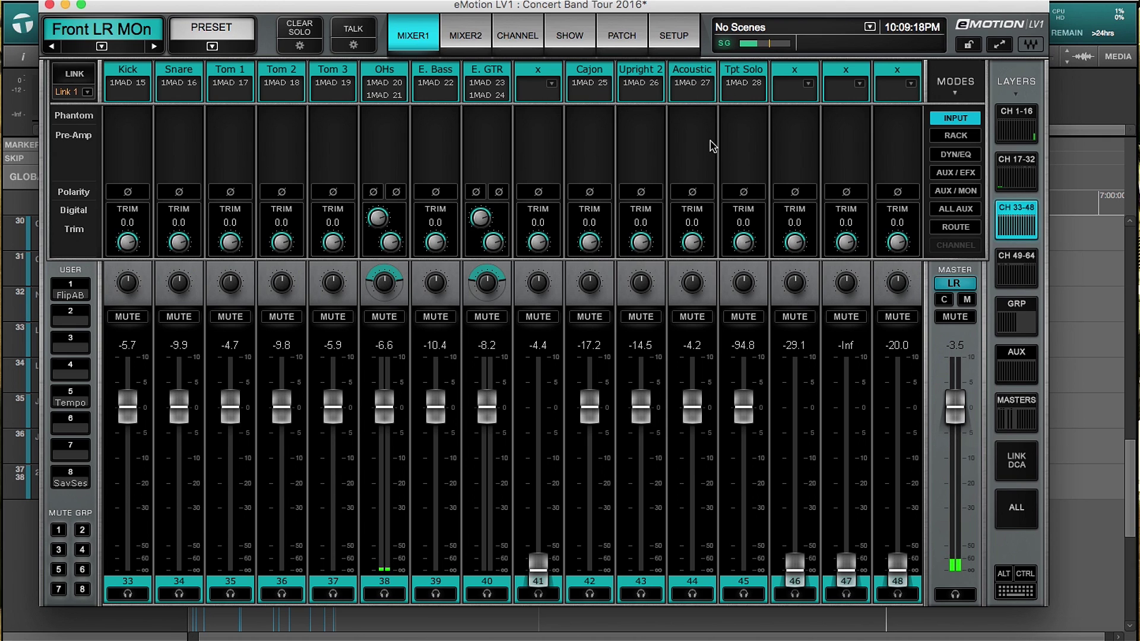
left_click(1017, 271)
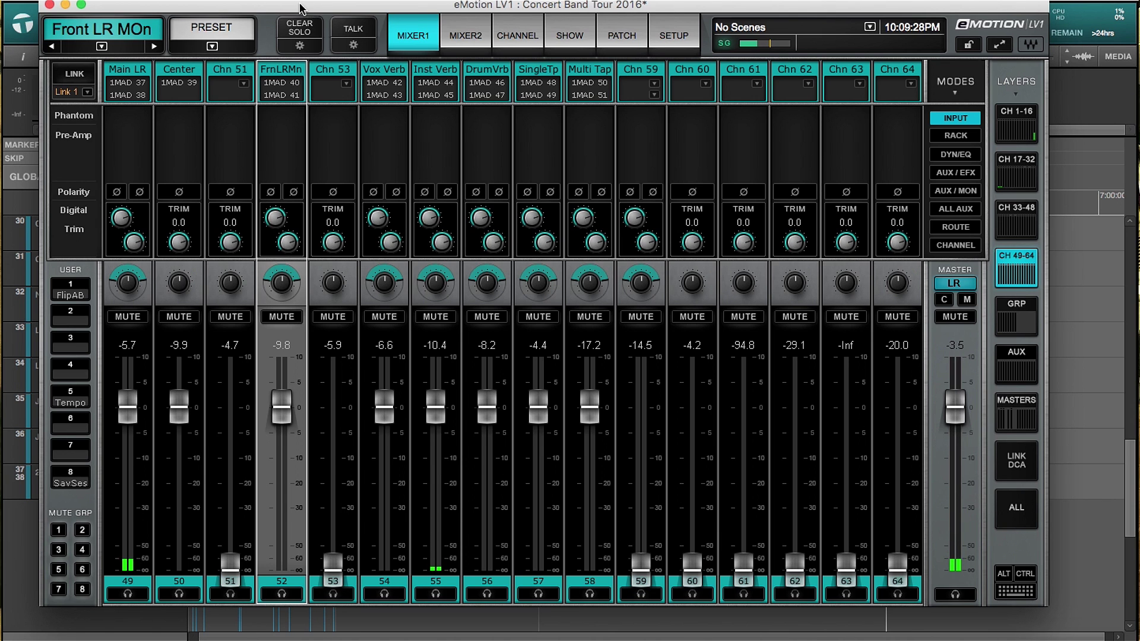
Select the Main LR, Center and Front LR MOn channels on the 49–64 layer
left_click_drag(300, 6, 299, 7)
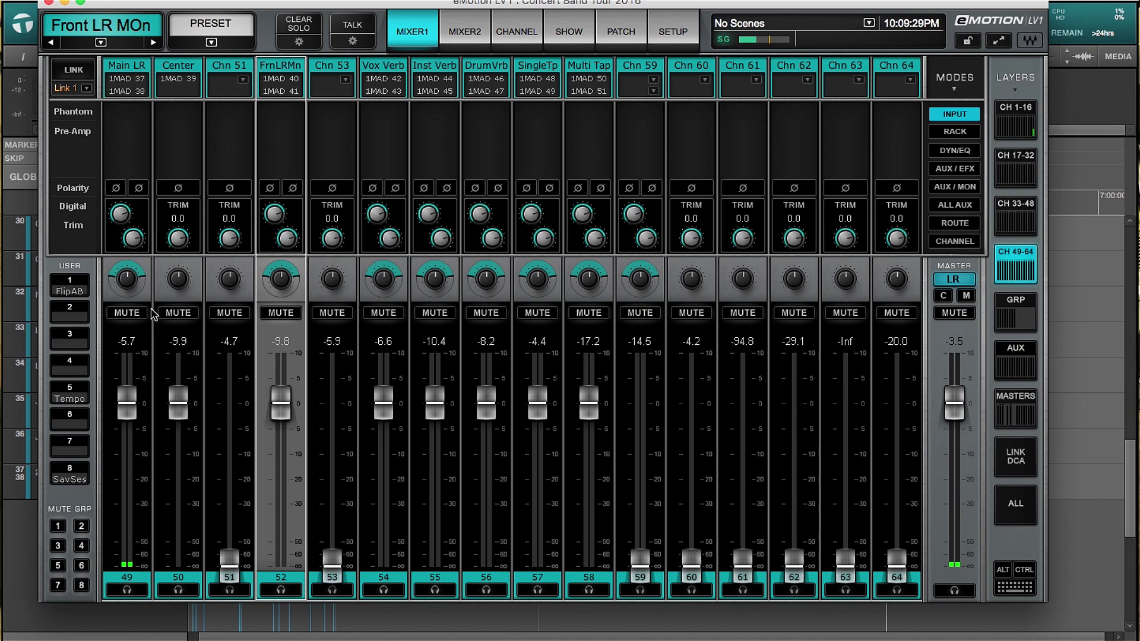
left_click(127, 69)
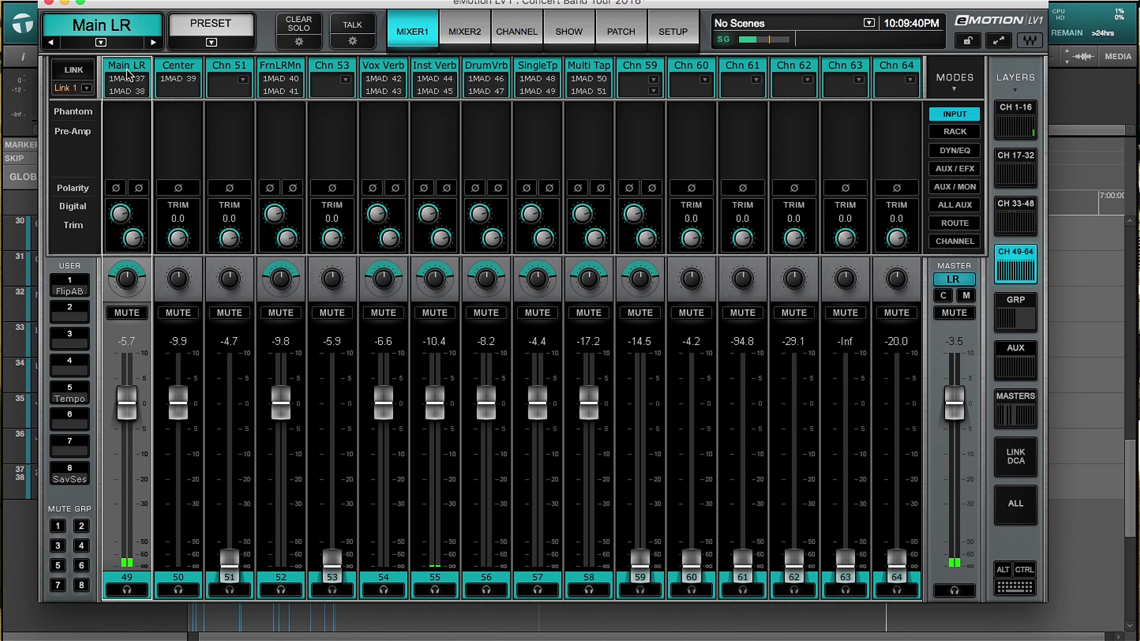
left_click(195, 85)
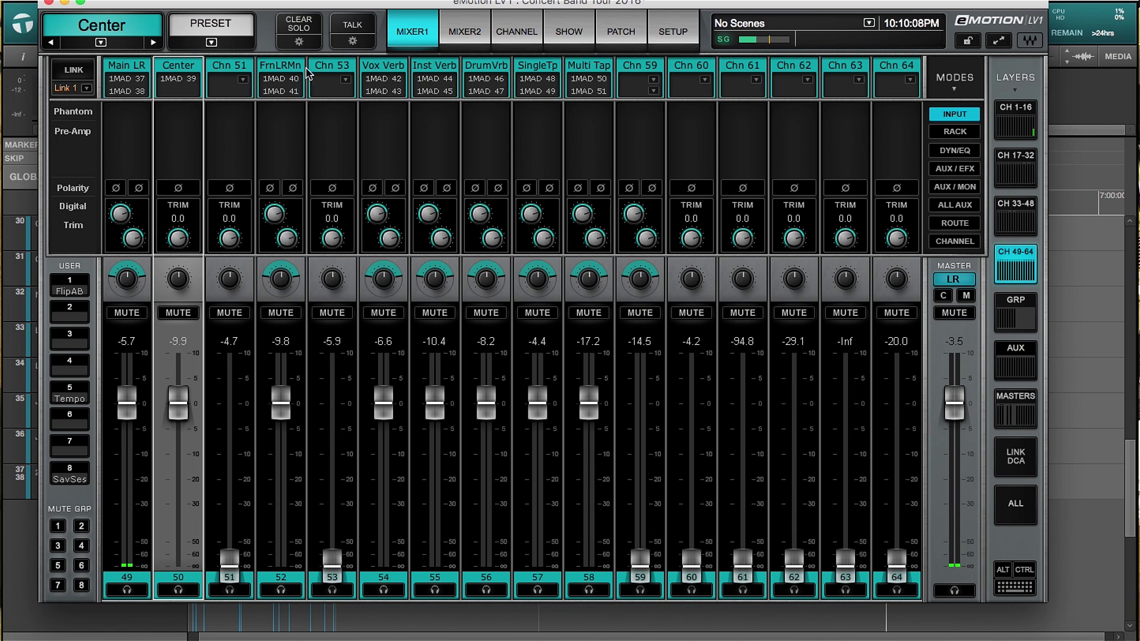
left_click(285, 74)
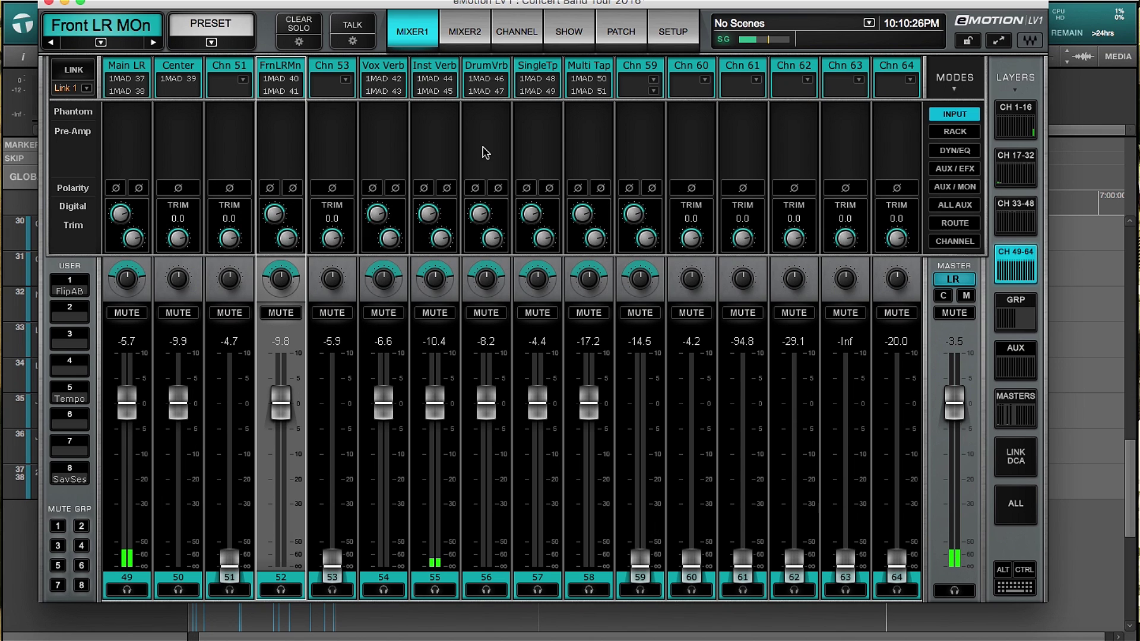
Select the Vox Verb, Inst Verb, Drum Verb, Single Tap and Multi Tap returns, then show channels 1–16
left_click(379, 71)
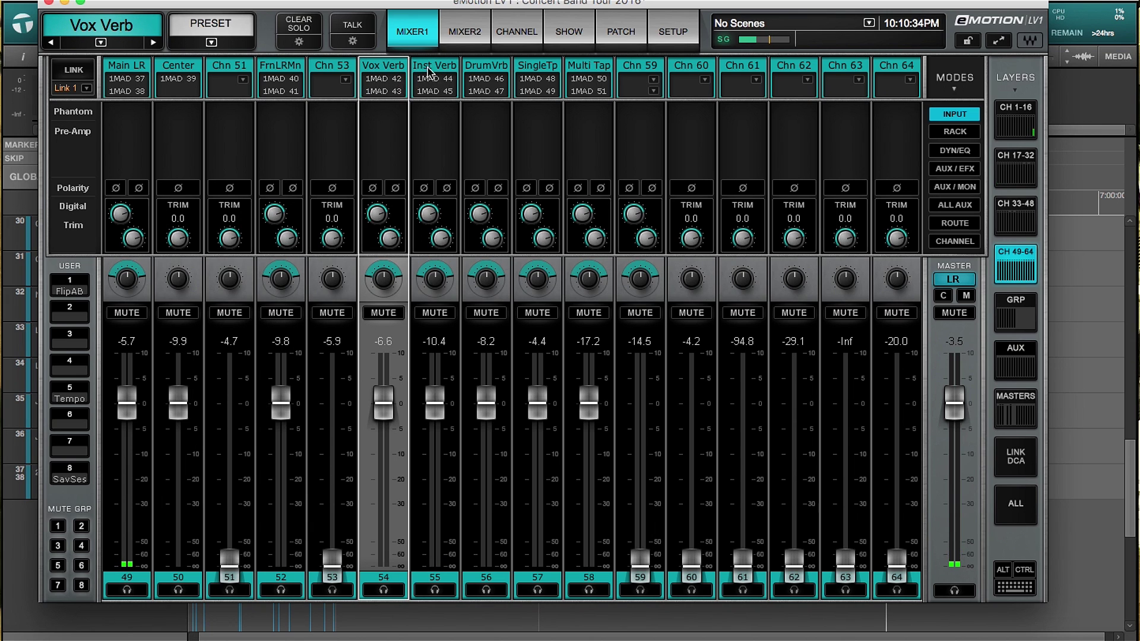
left_click(429, 71)
left_click(484, 72)
left_click(535, 71)
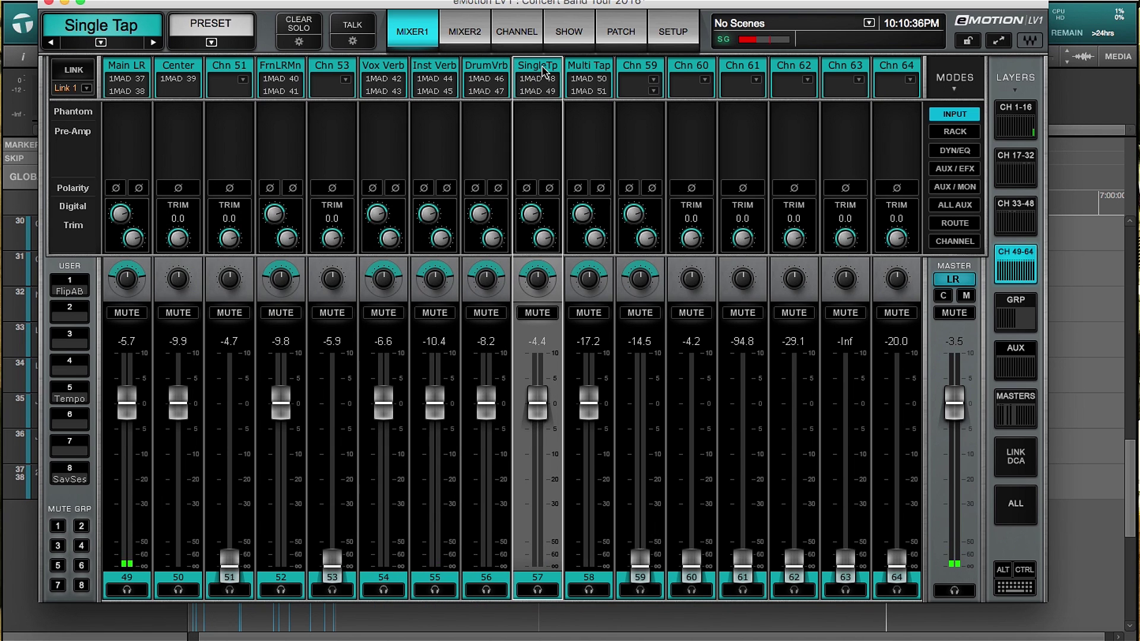
left_click(589, 68)
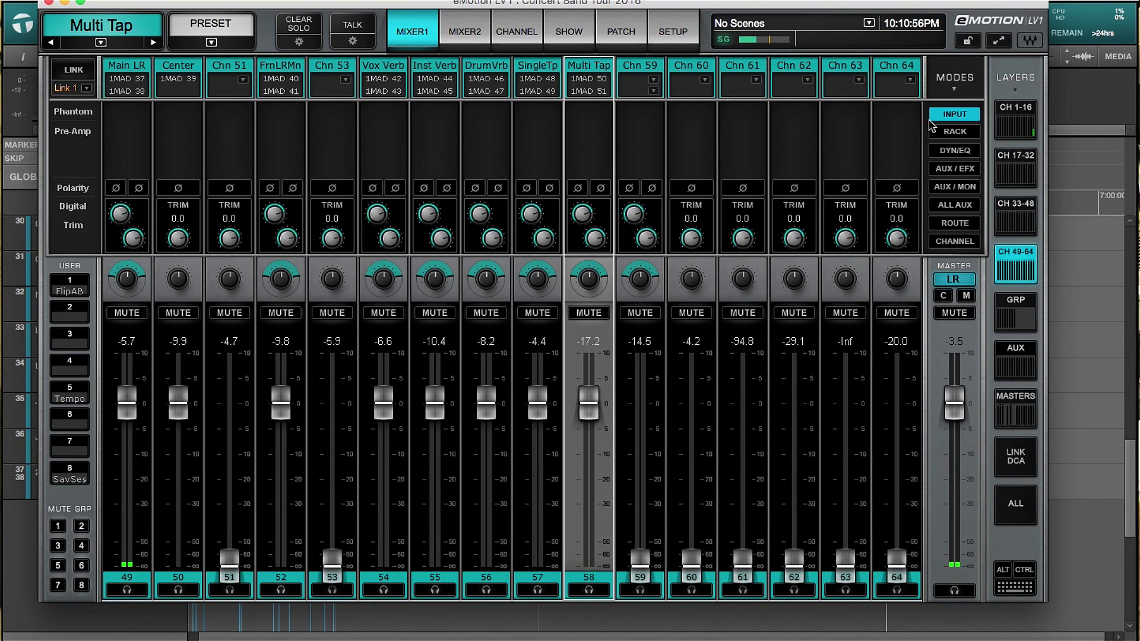
left_click(1016, 134)
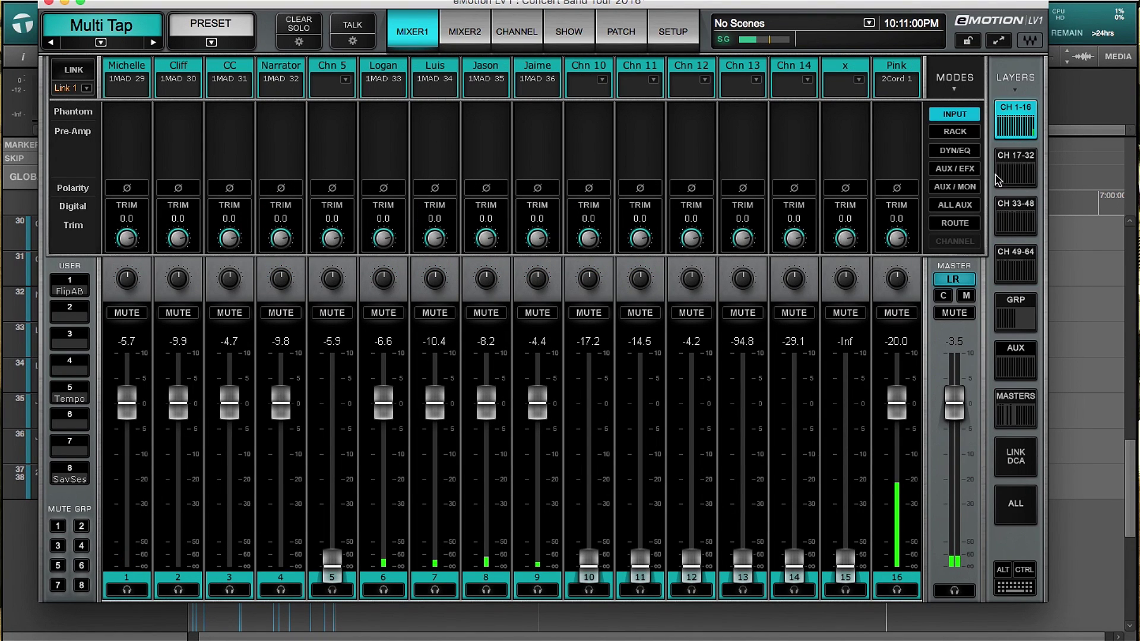
Show channels 1–16 in aux/effects, rack and routing modes, then routing for channels 17–32
left_click(964, 170)
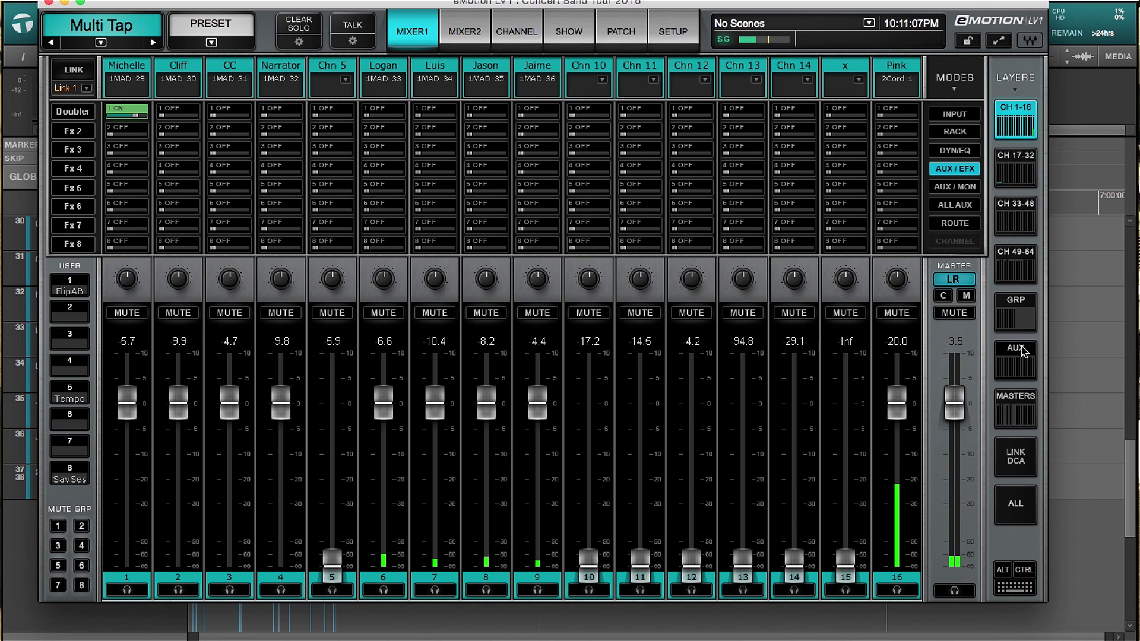
left_click(1021, 356)
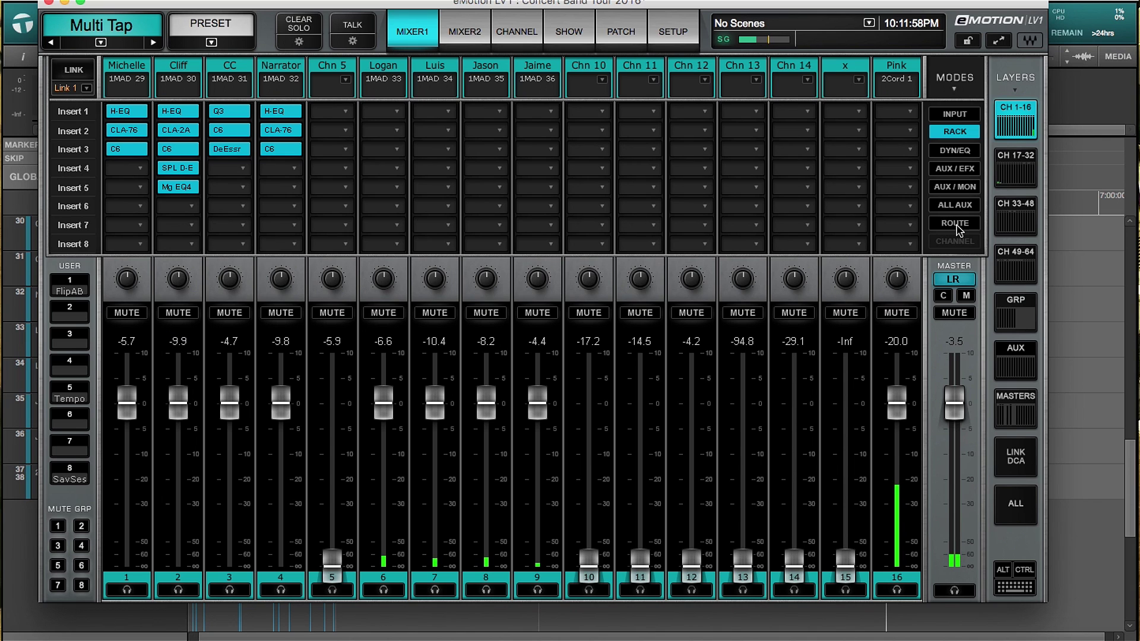
left_click(954, 224)
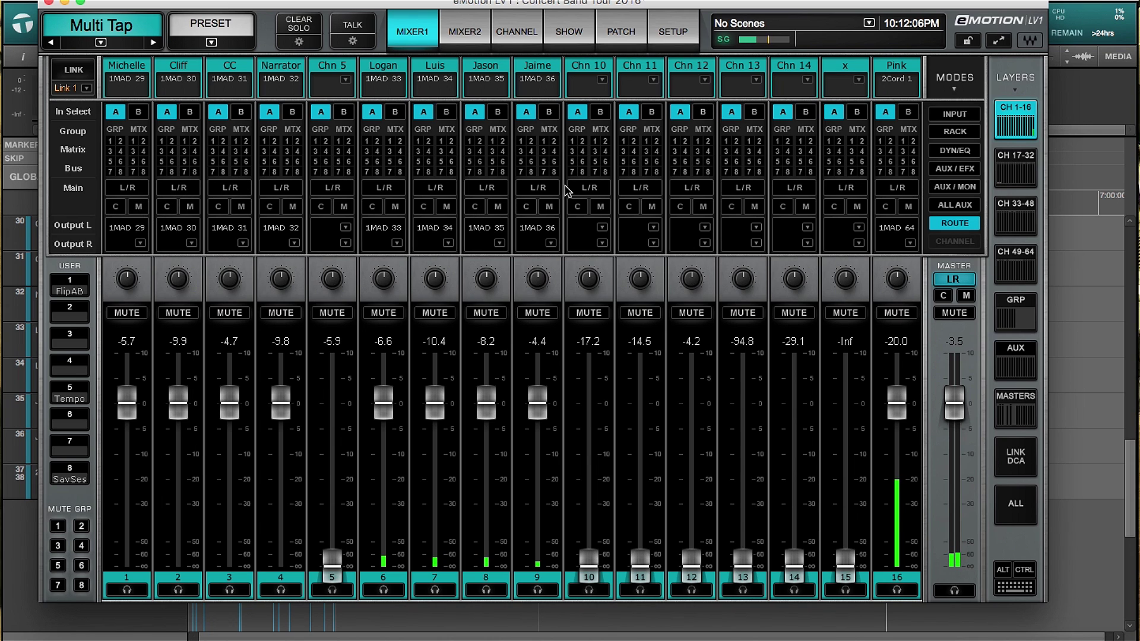
left_click(1023, 176)
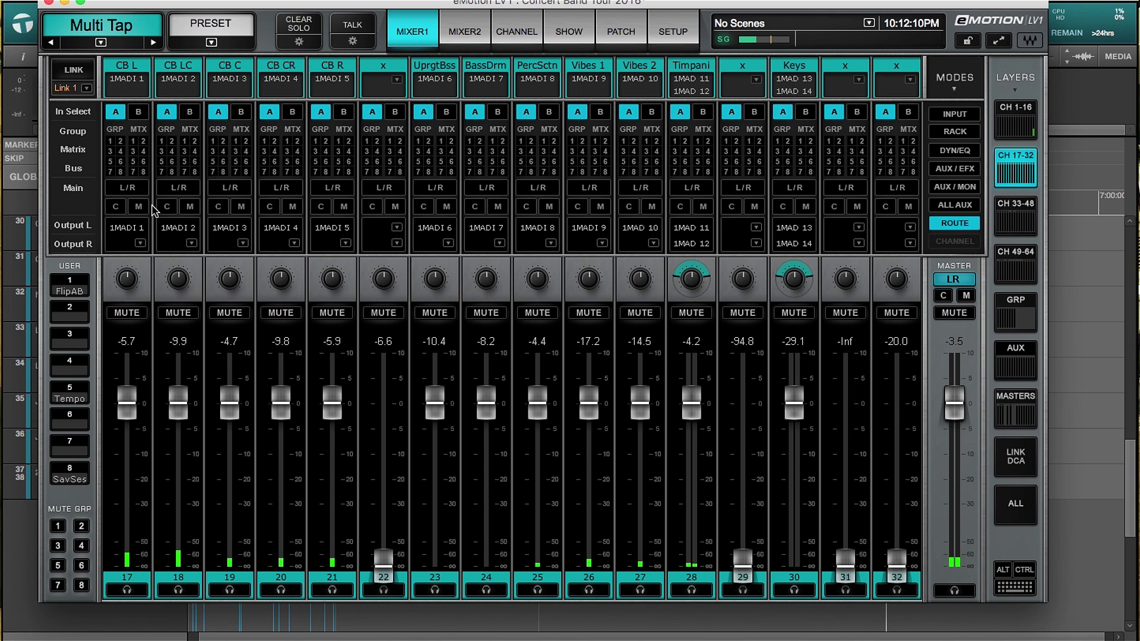
Display routing for channels 33–48, then 49–64 with the effect returns on 1MAD 40–51
left_click(1021, 216)
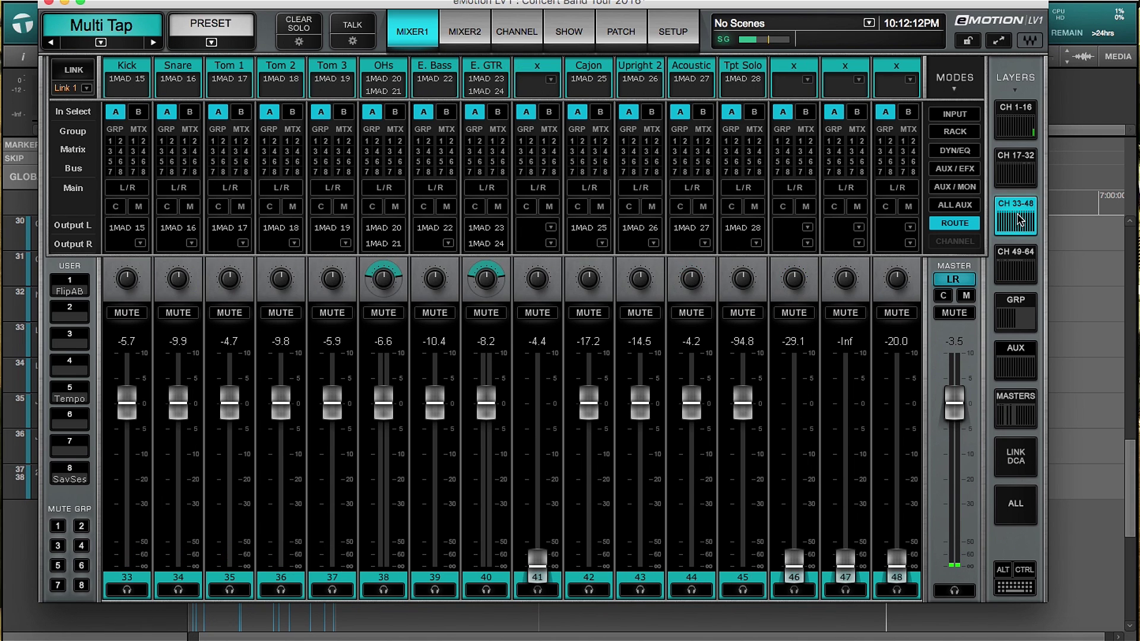
left_click(1021, 267)
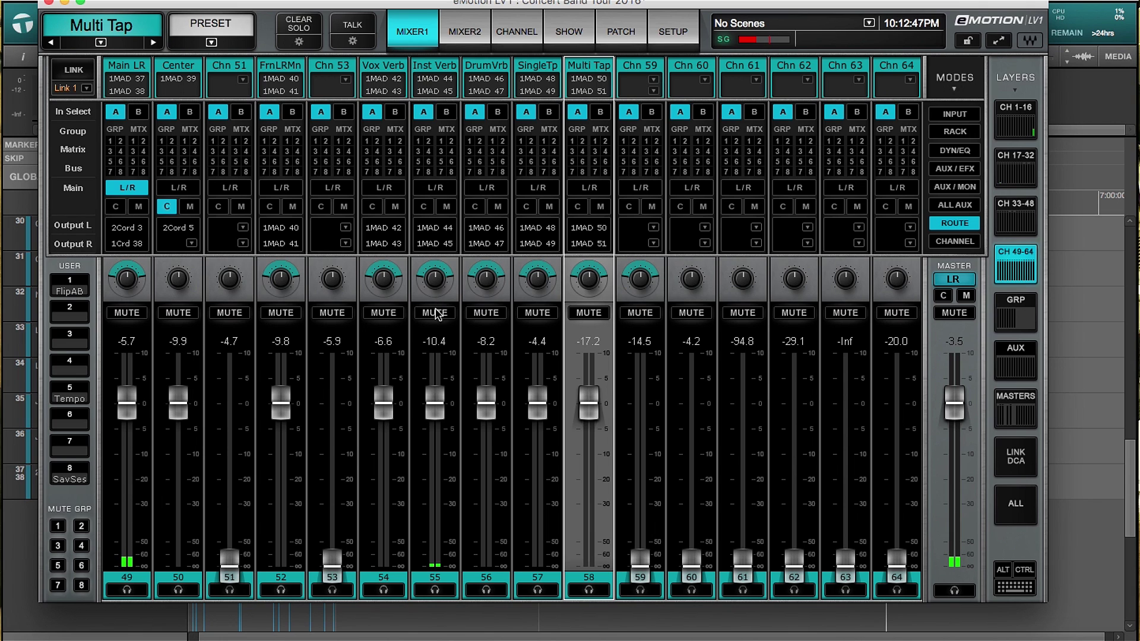
Show the master buses' plugin inserts and open the LR bus's GEQ Classic, then return
left_click(1011, 410)
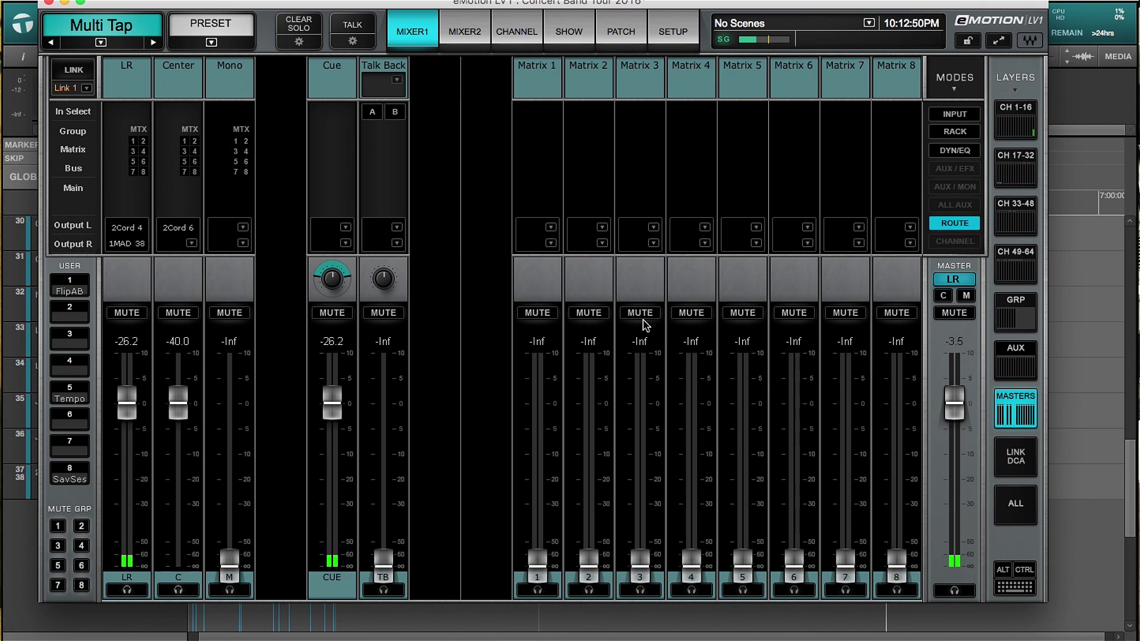
left_click(956, 133)
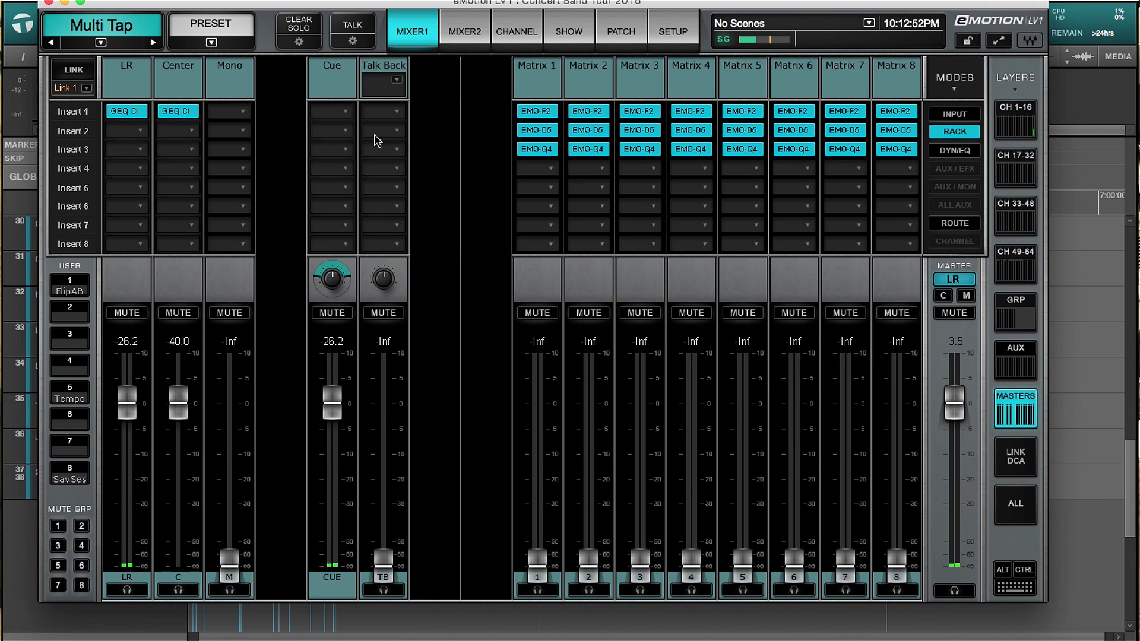
left_click(130, 116)
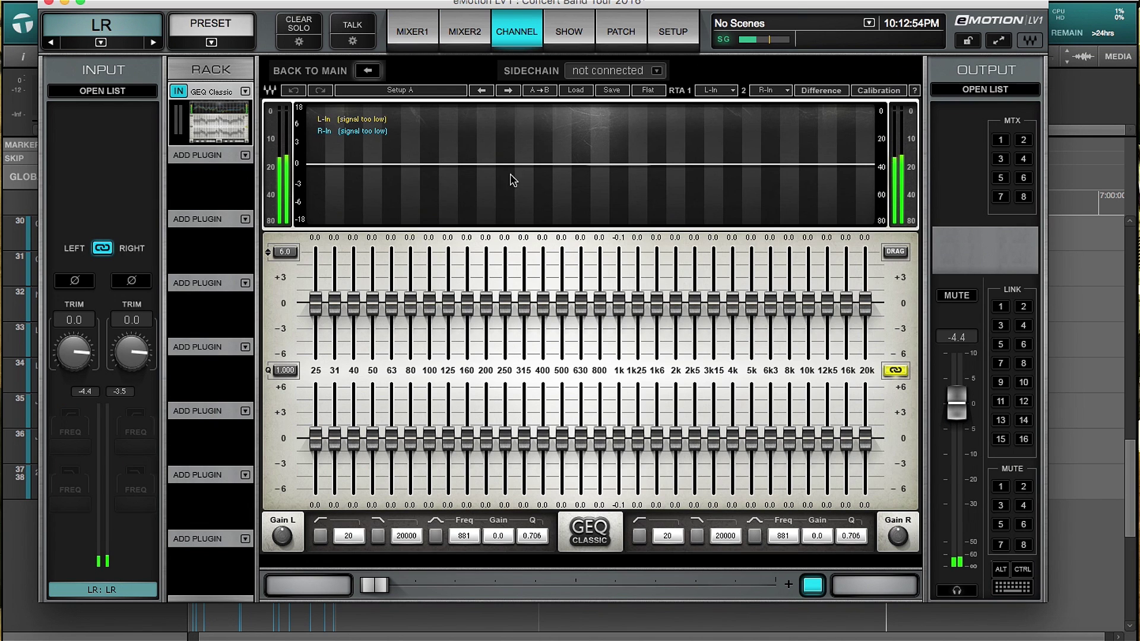
left_click(321, 66)
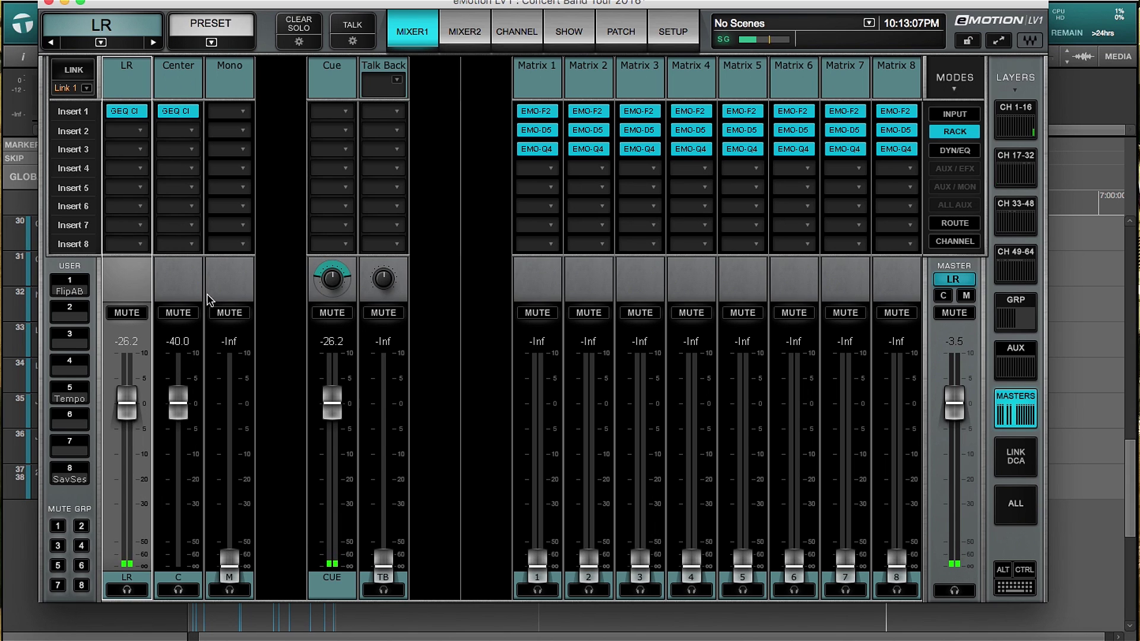
Check the DCA layer and the aux and group bus inserts, then move to channels 49–64 and 33–48
left_click(1013, 459)
left_click(1022, 414)
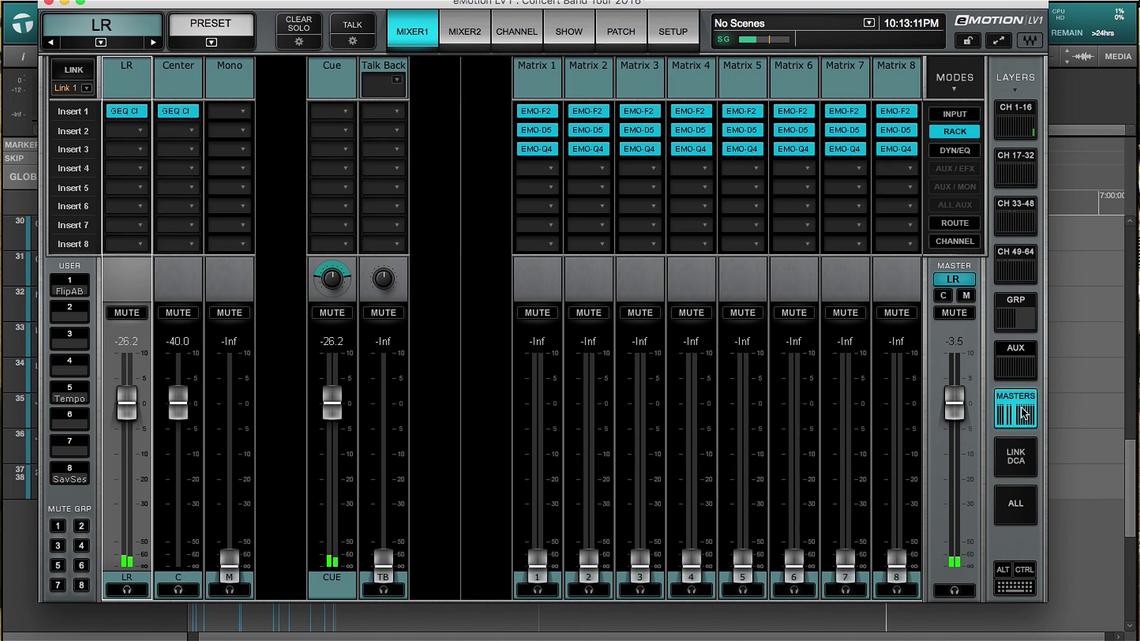
left_click(1016, 347)
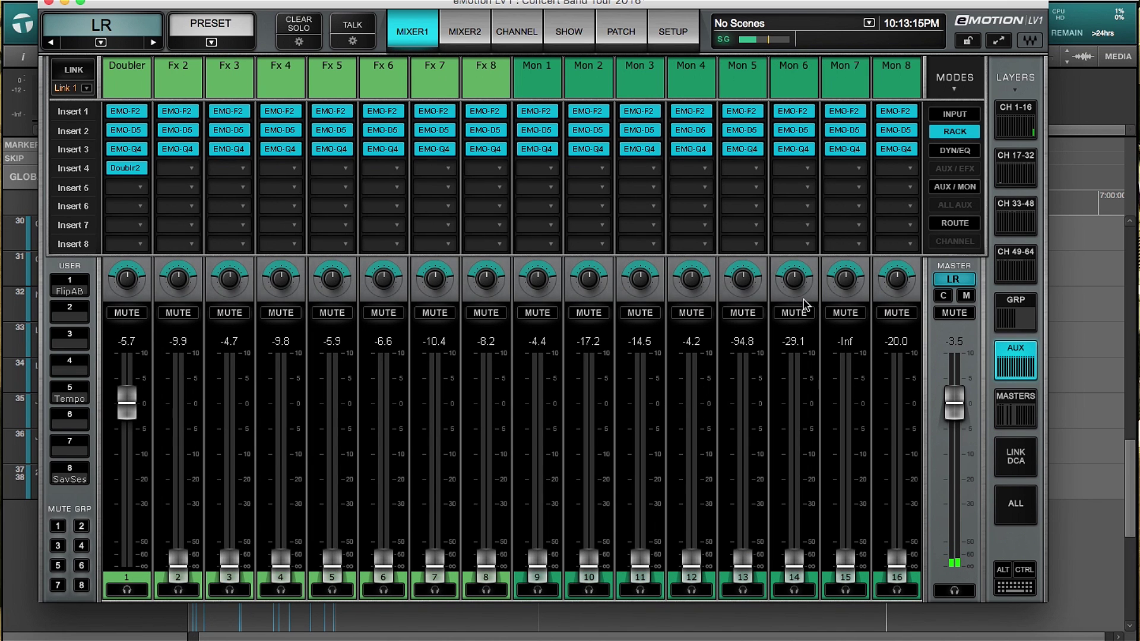
left_click(1028, 326)
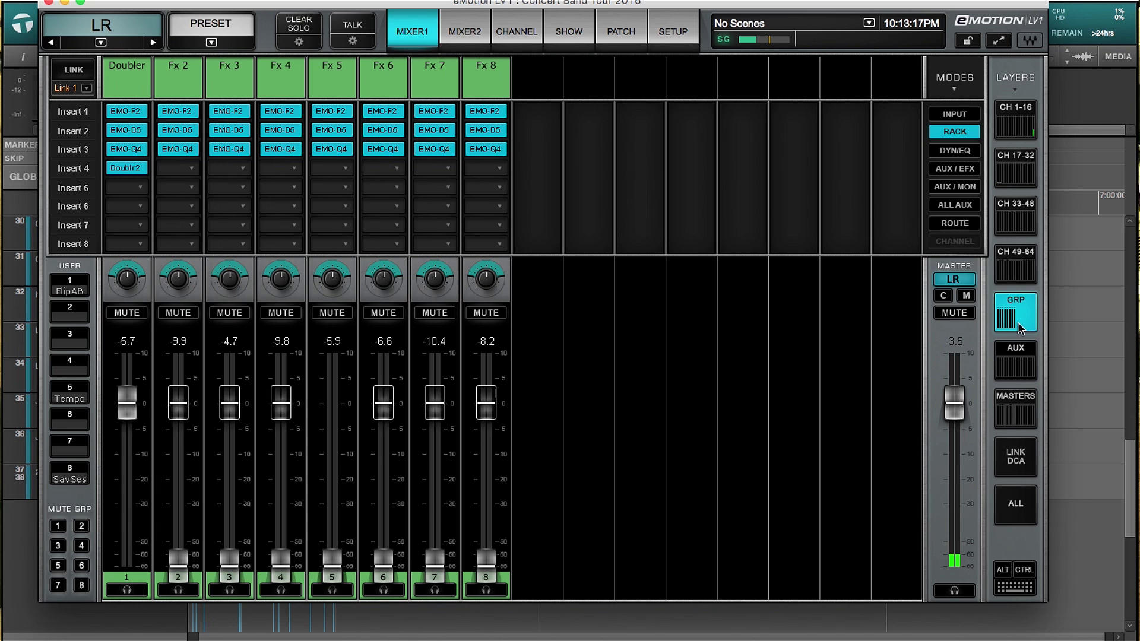
left_click(1036, 275)
left_click(1022, 229)
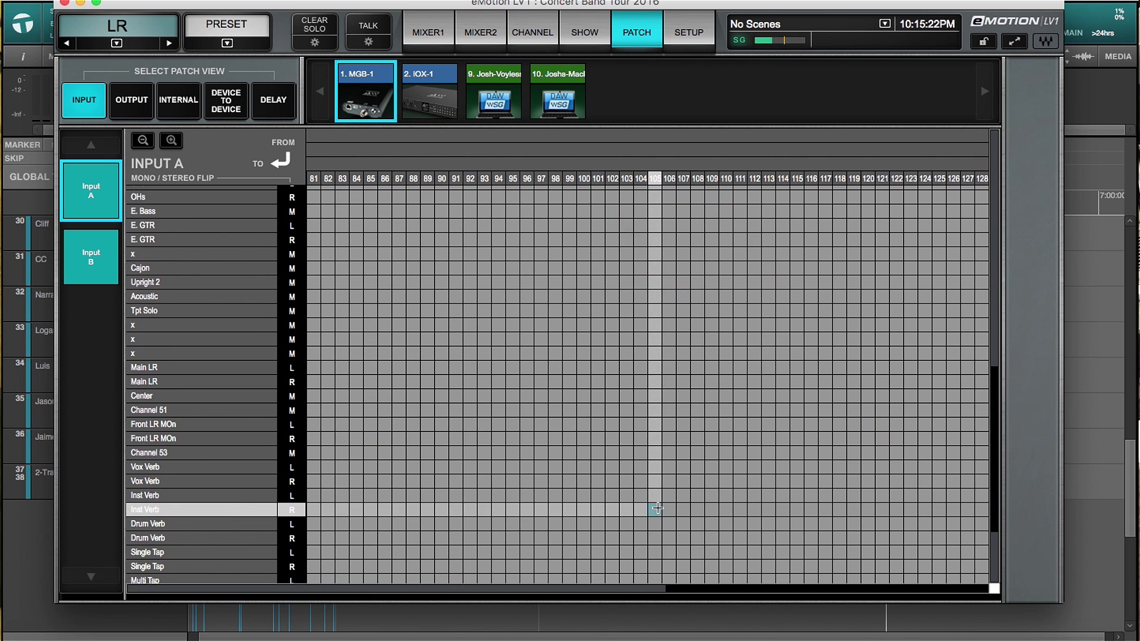
Scroll the MGB-1 Input A patch grid, view the empty Input B patching, then return to Input A
scroll(653, 503, "left", 10)
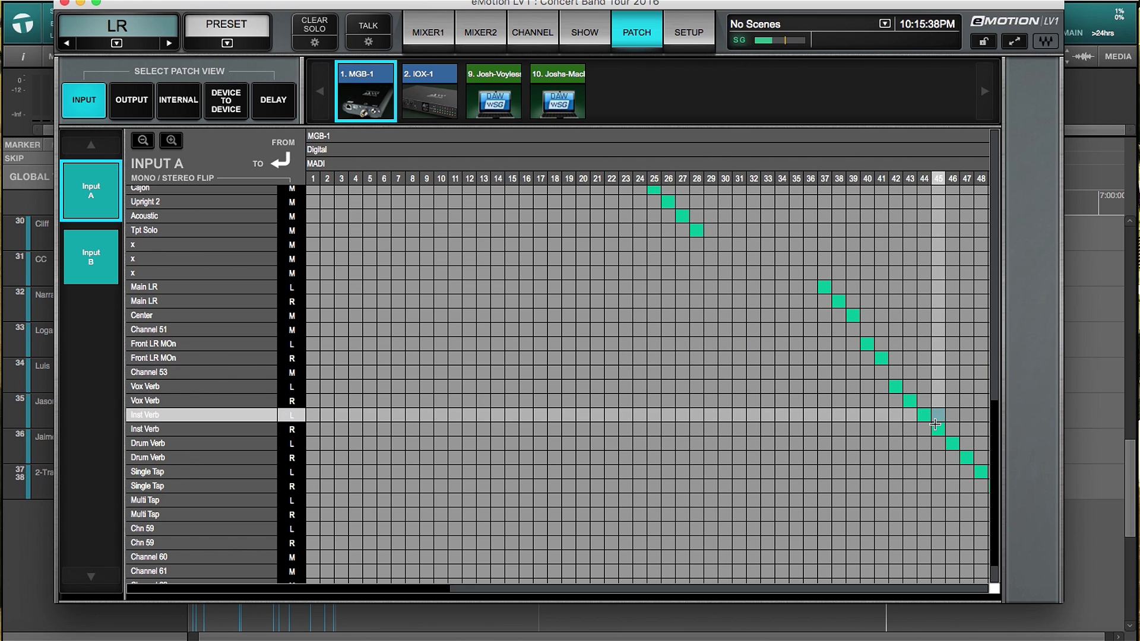
scroll(931, 448, "right", 10)
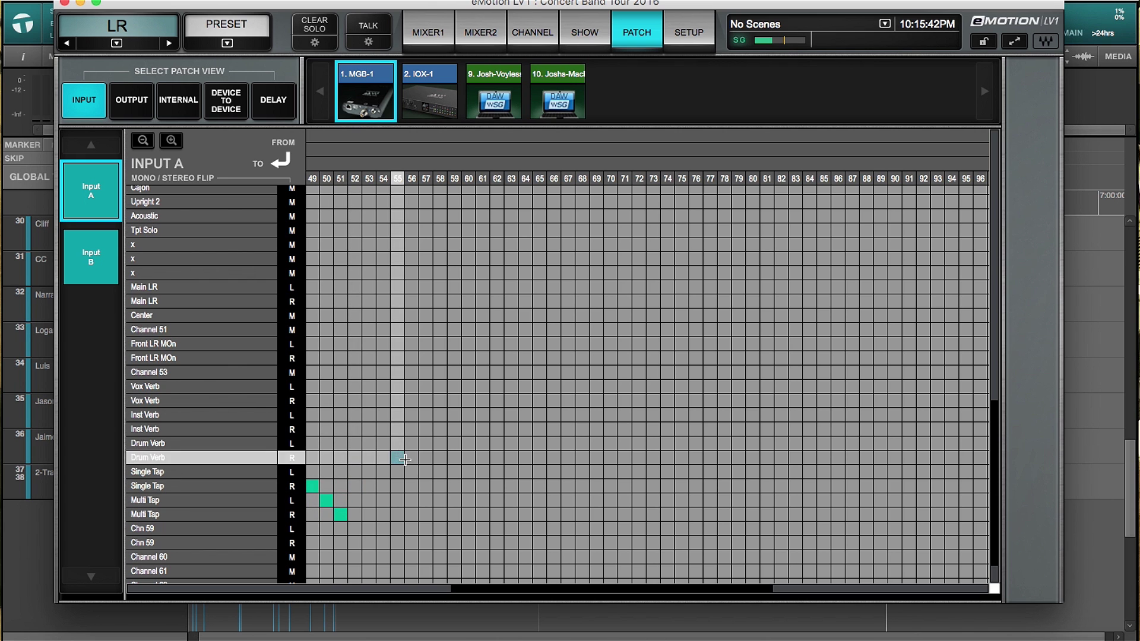
scroll(431, 425, "left", 10)
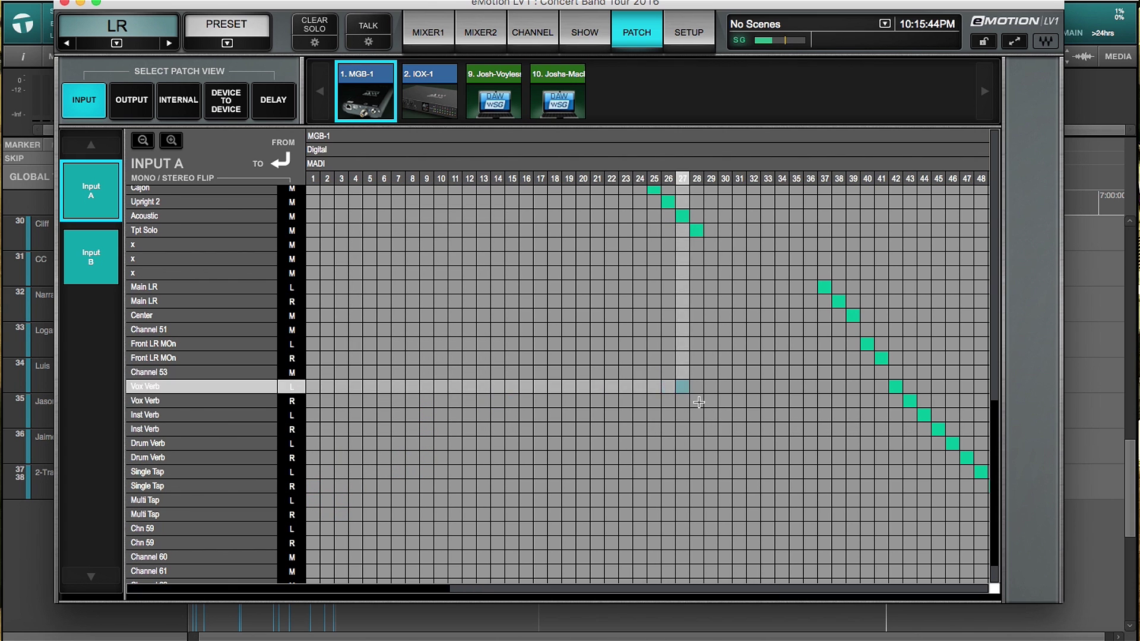
scroll(703, 394, "up", 5)
scroll(685, 326, "up", 10)
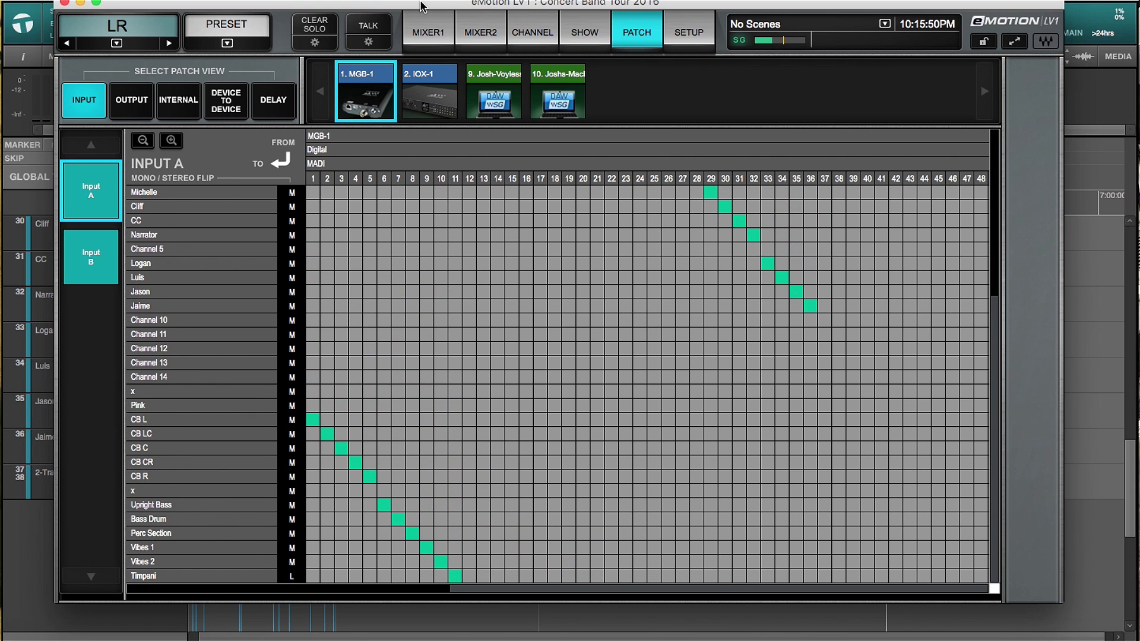
left_click_drag(421, 6, 438, 9)
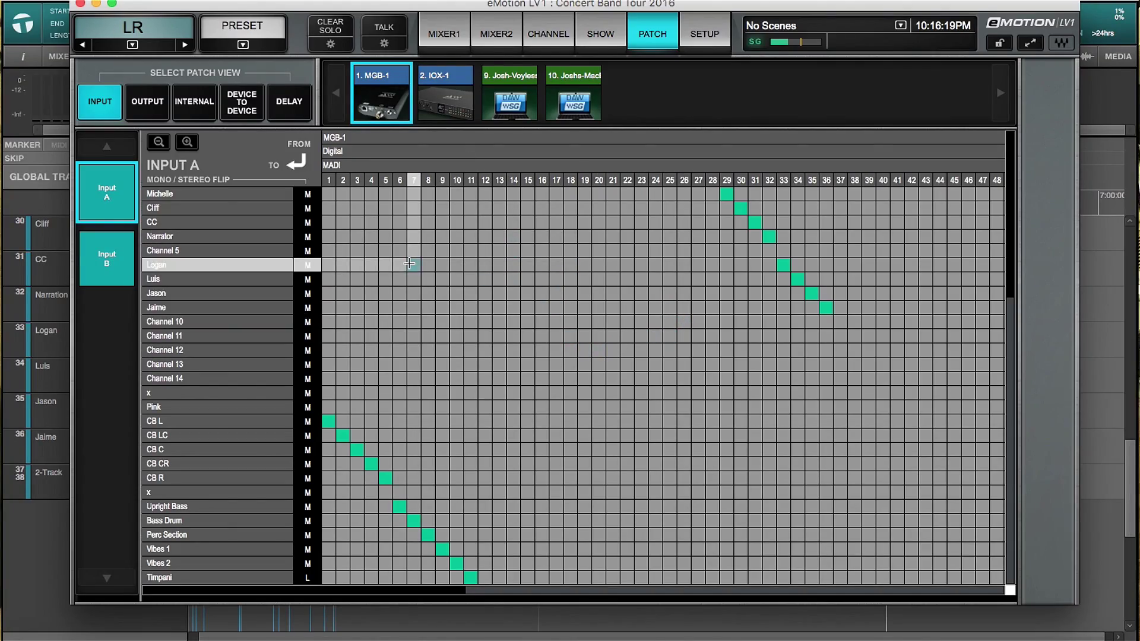
scroll(505, 315, "down", 3)
scroll(501, 326, "up", 3)
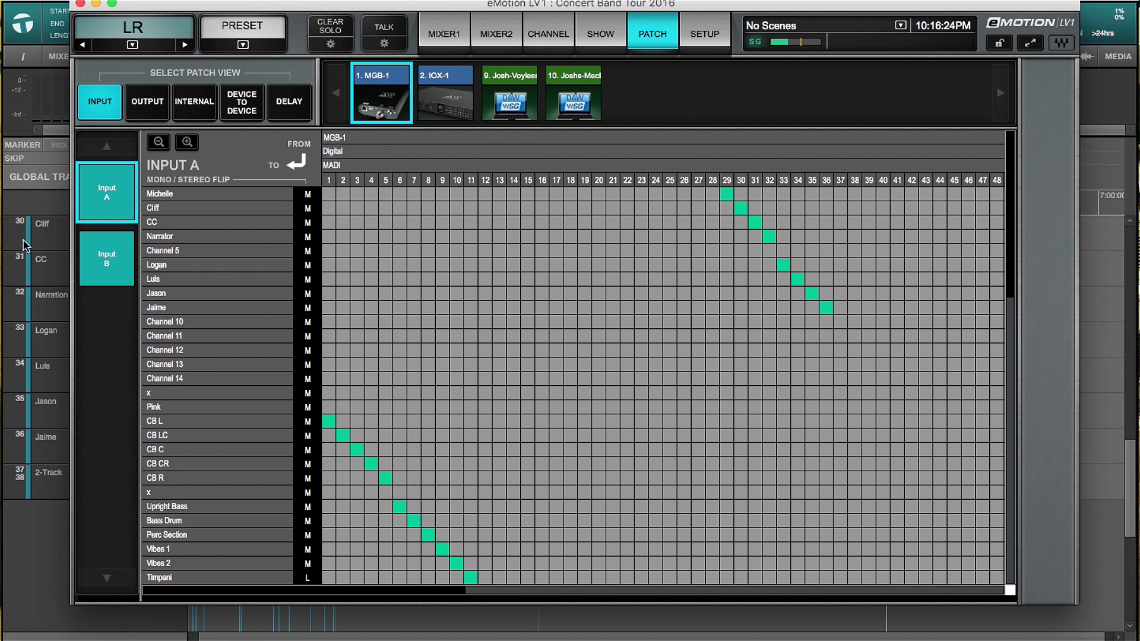
left_click(90, 268)
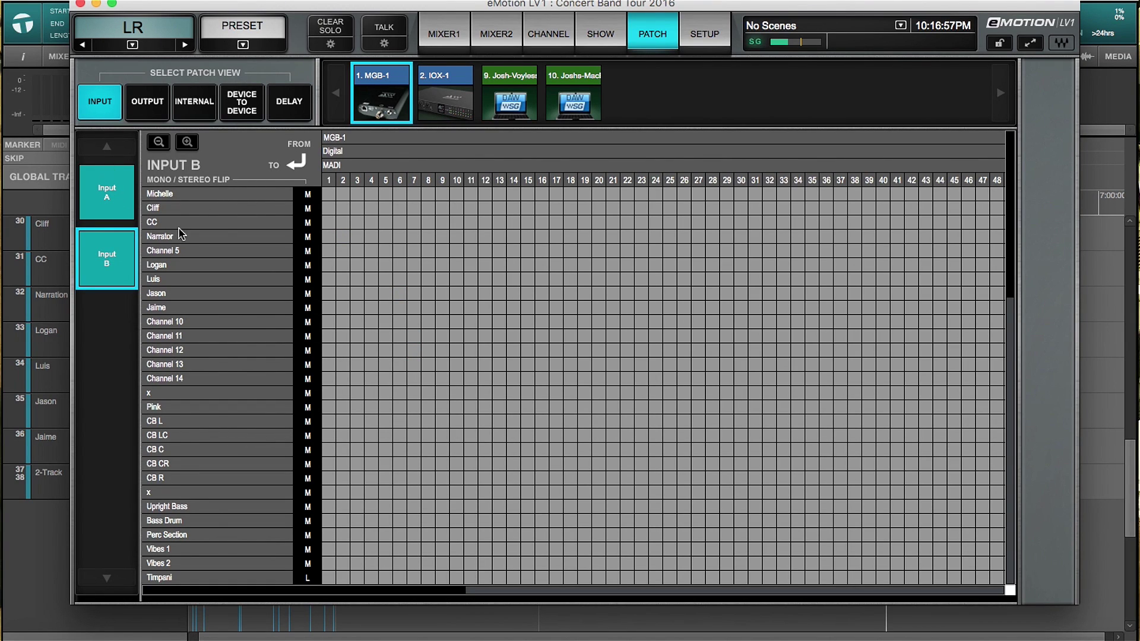
left_click(106, 193)
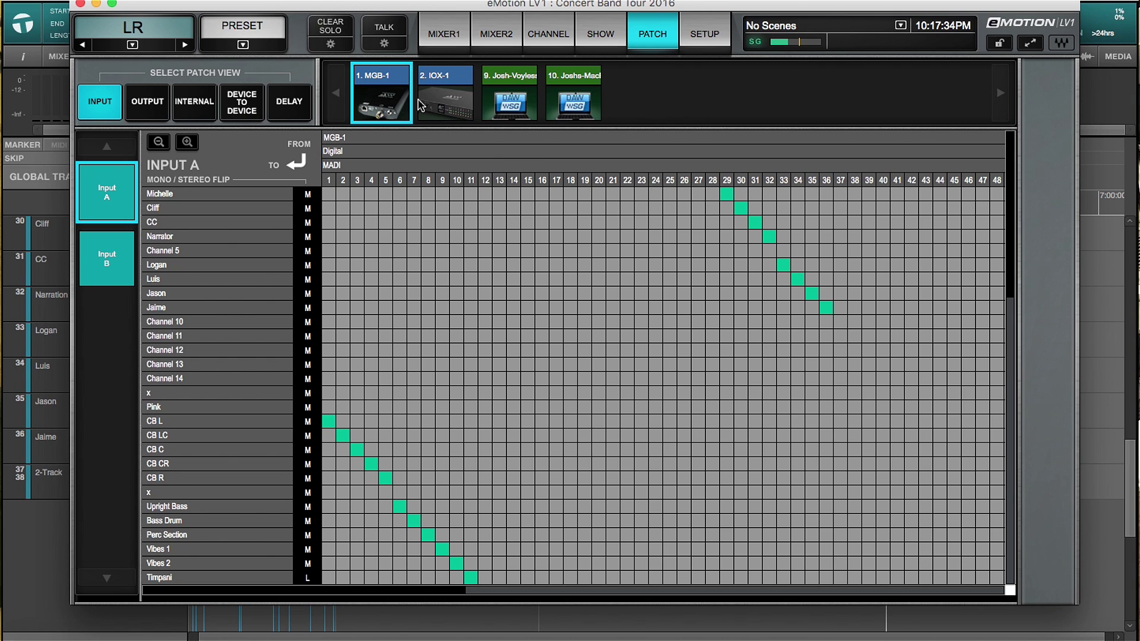
View the MacBook Core Audio device's Input B patching, then select the MGB-1 MADI device
left_click(519, 98)
left_click(413, 95)
left_click(107, 258)
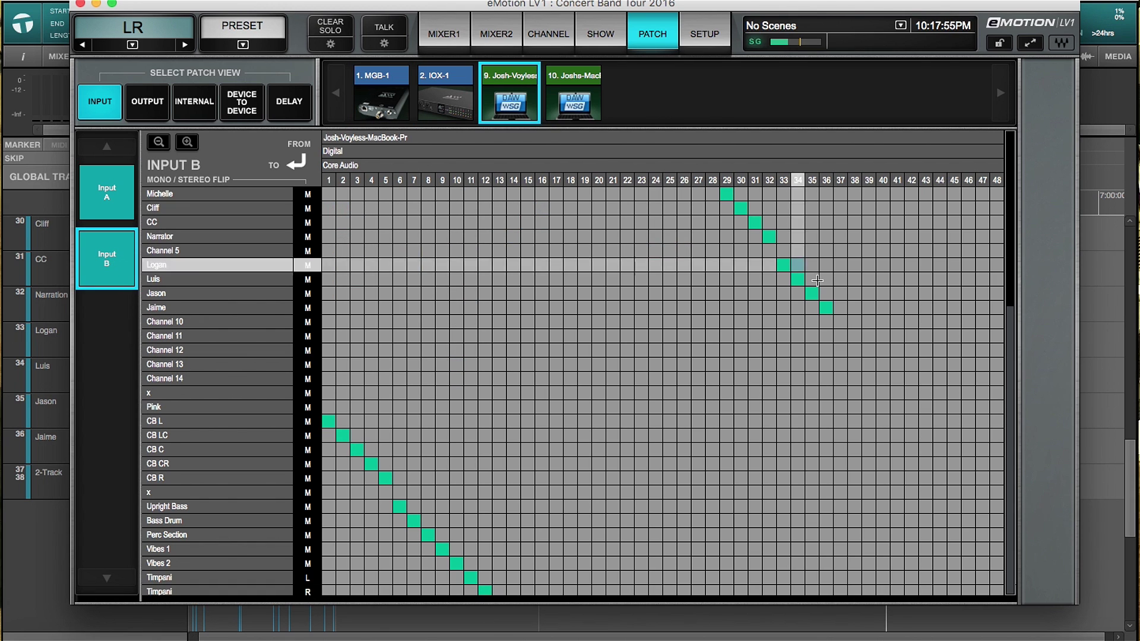
scroll(828, 313, "down", 3)
scroll(712, 320, "down", 5)
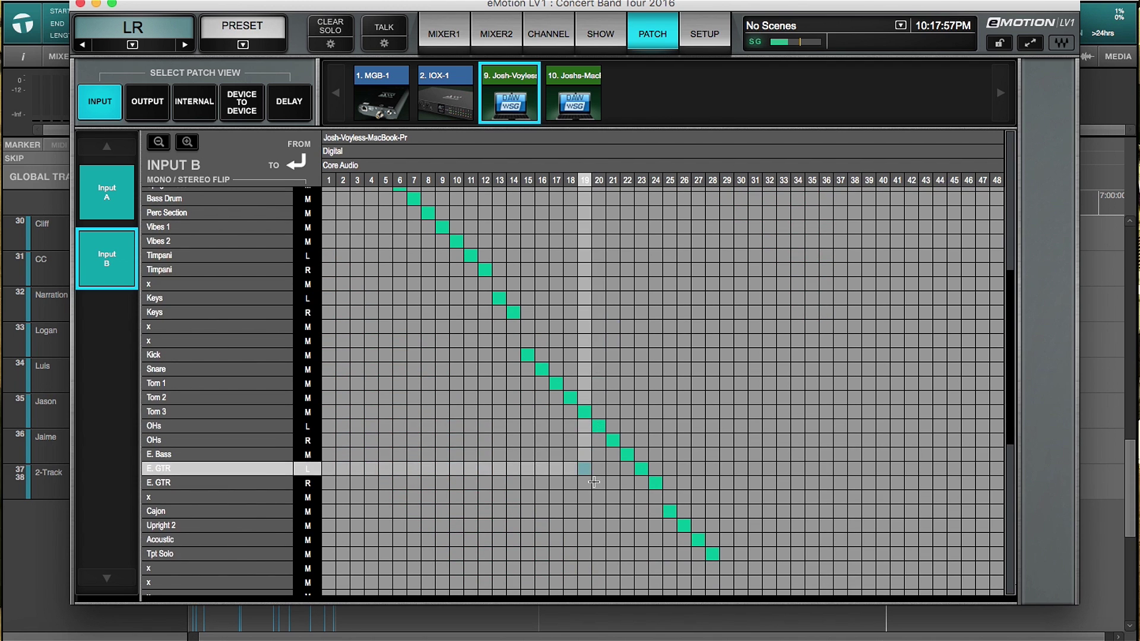
scroll(623, 468, "down", 5)
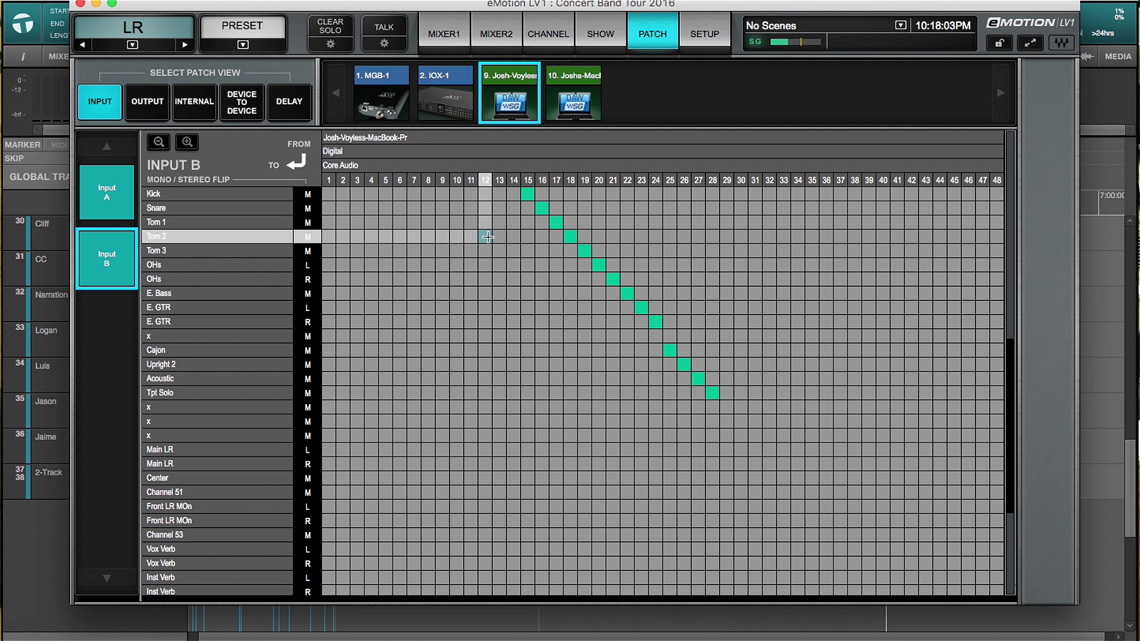
scroll(483, 201, "up", 10)
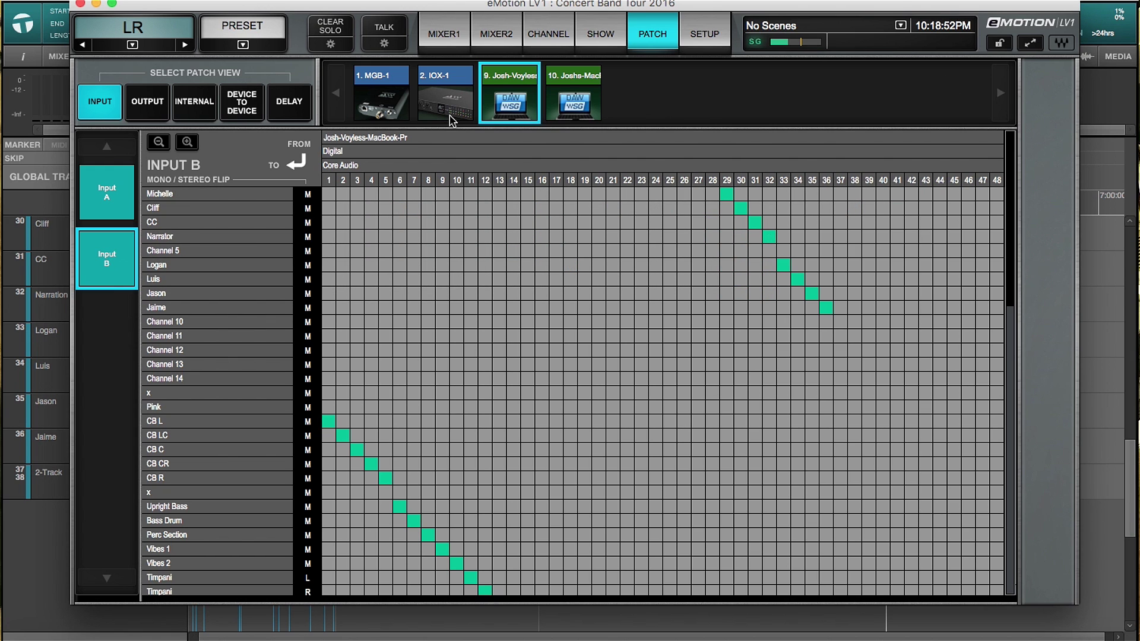
left_click(395, 102)
Scroll the MGB-1 Input A grid, then bring up the Input B patching
scroll(579, 298, "down", 5)
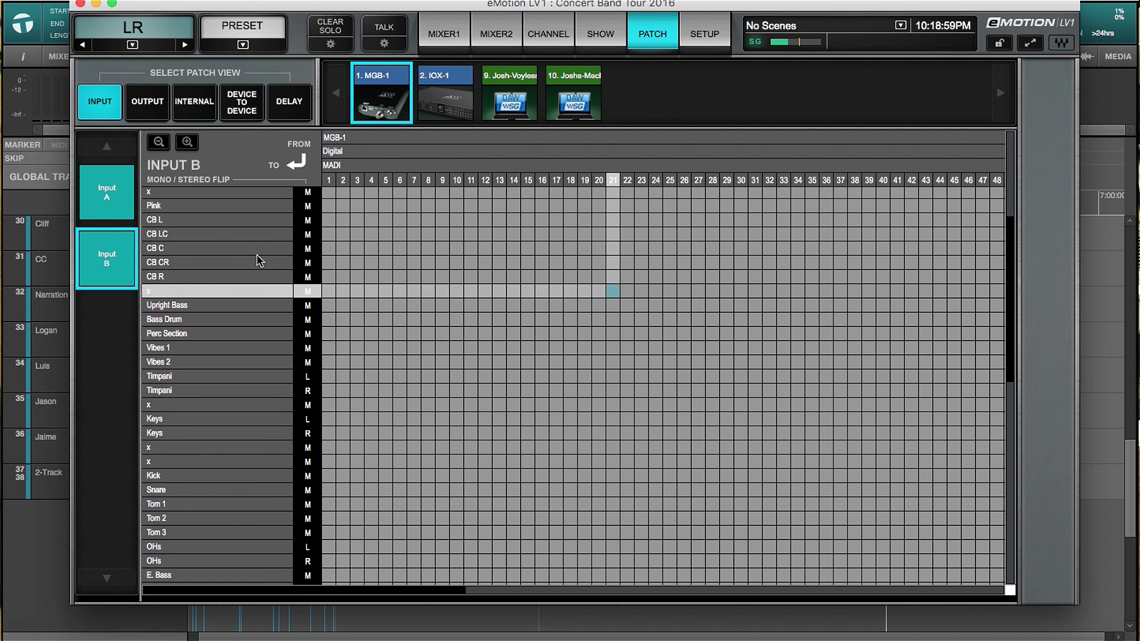
scroll(469, 258, "down", 10)
scroll(568, 309, "right", 15)
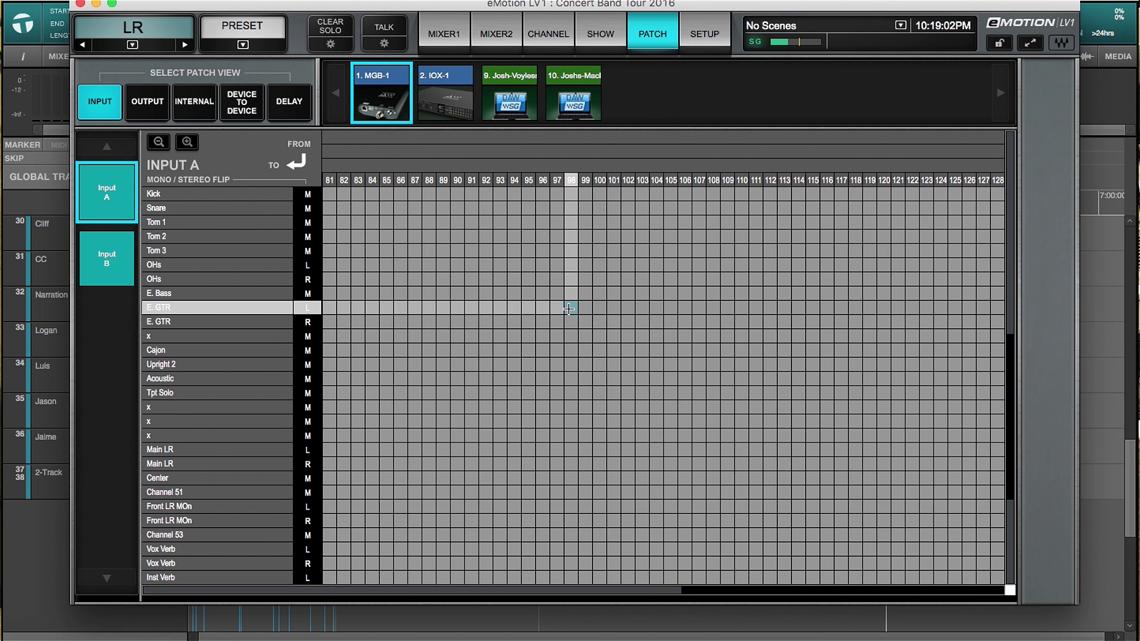
scroll(568, 309, "left", 15)
scroll(666, 312, "down", 3)
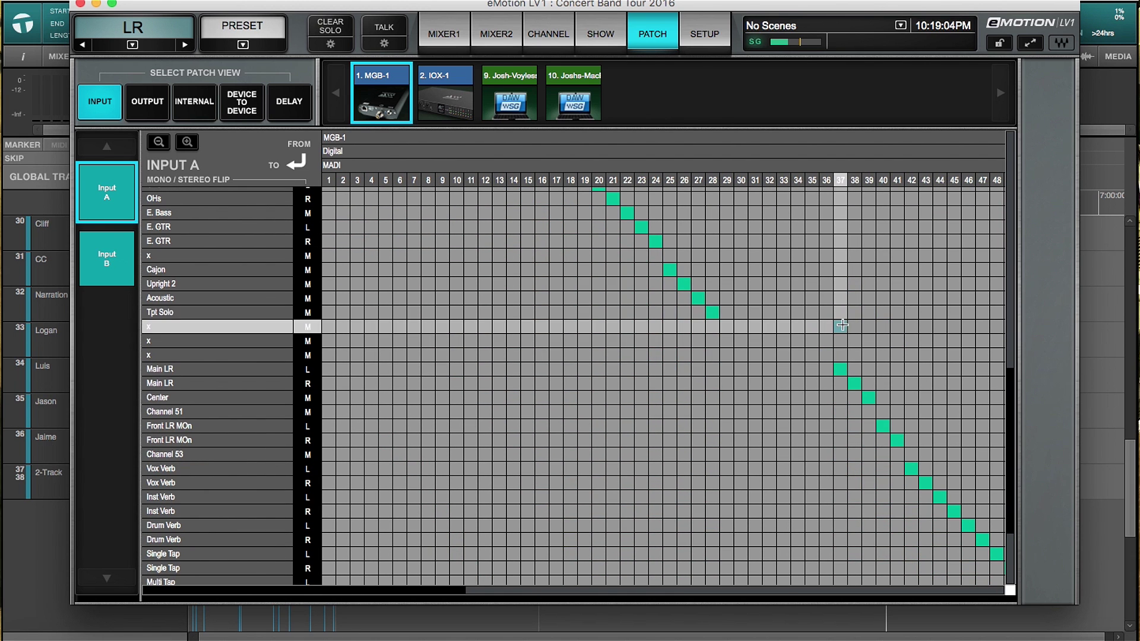
left_click(840, 370)
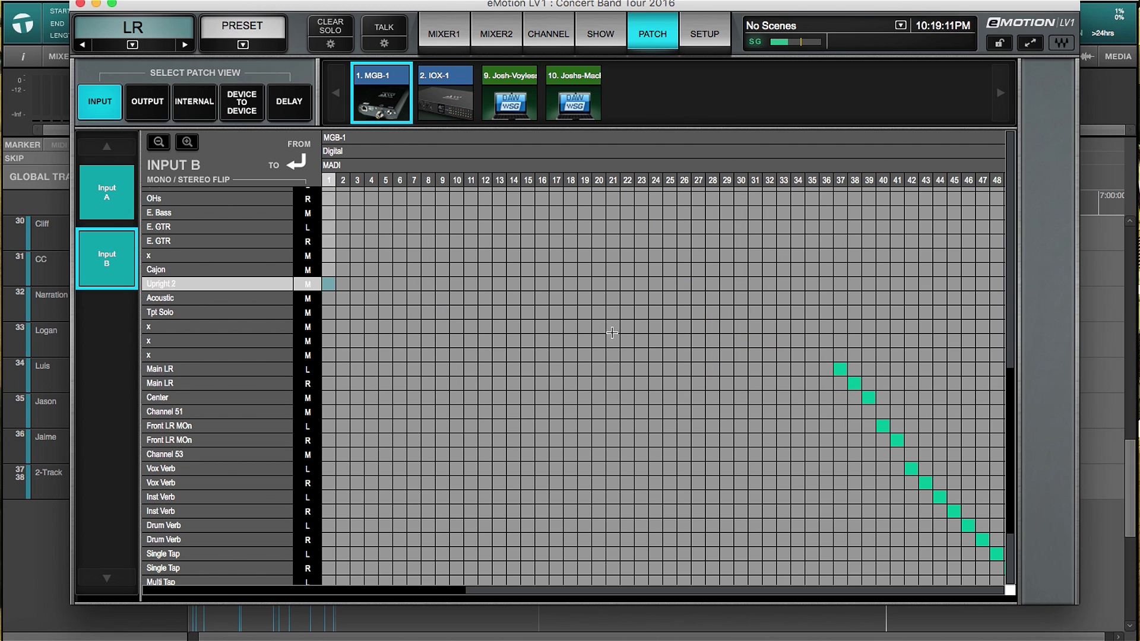
Compare Input B's Main LR–Multi Tap points on MADI 37–51 against Input A, ending on Input B
scroll(997, 555, "right", 10)
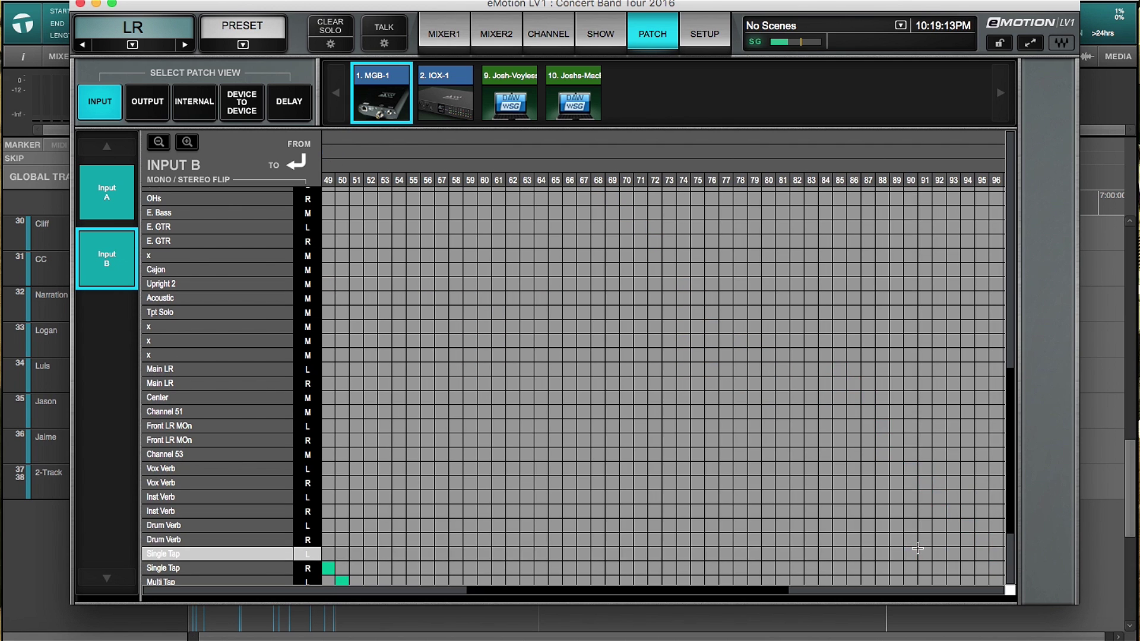
scroll(598, 520, "down", 4)
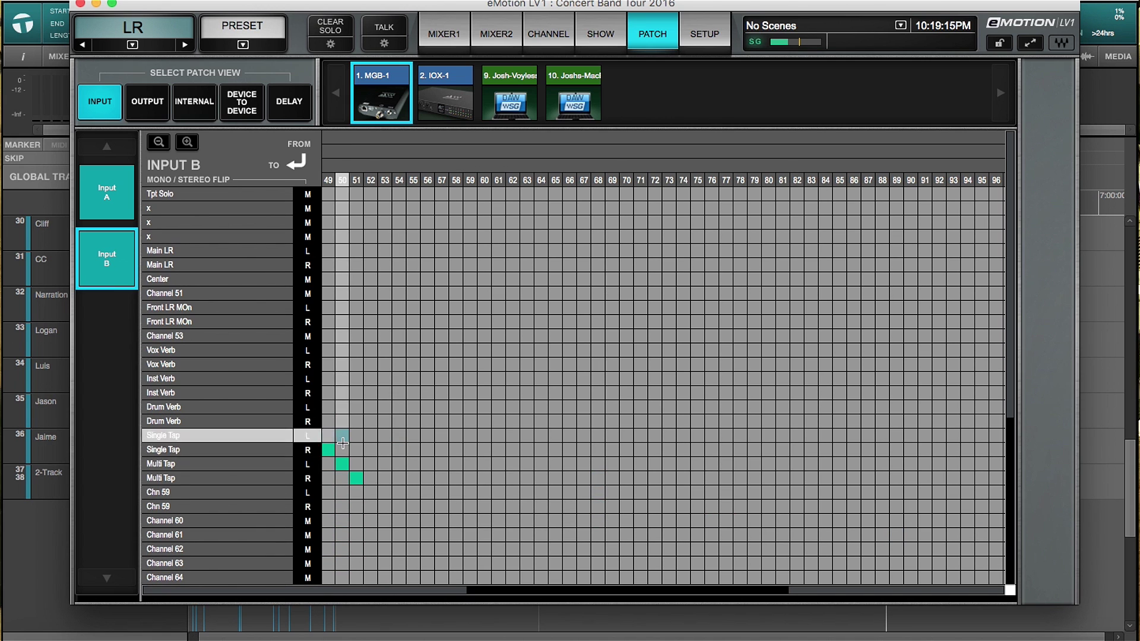
left_click(356, 479)
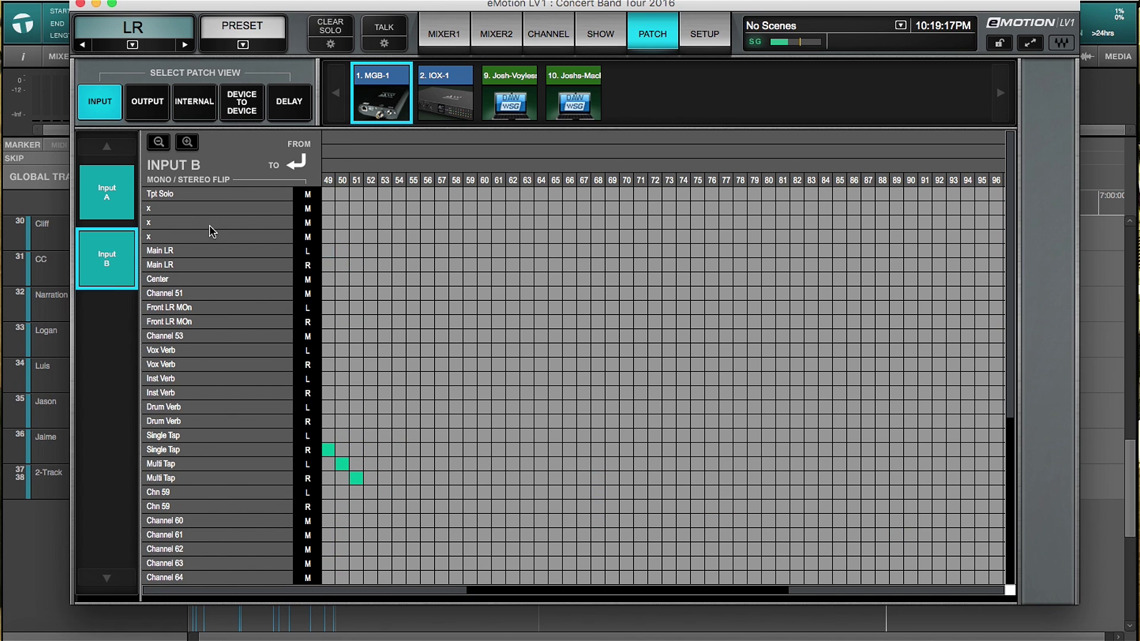
left_click(103, 194)
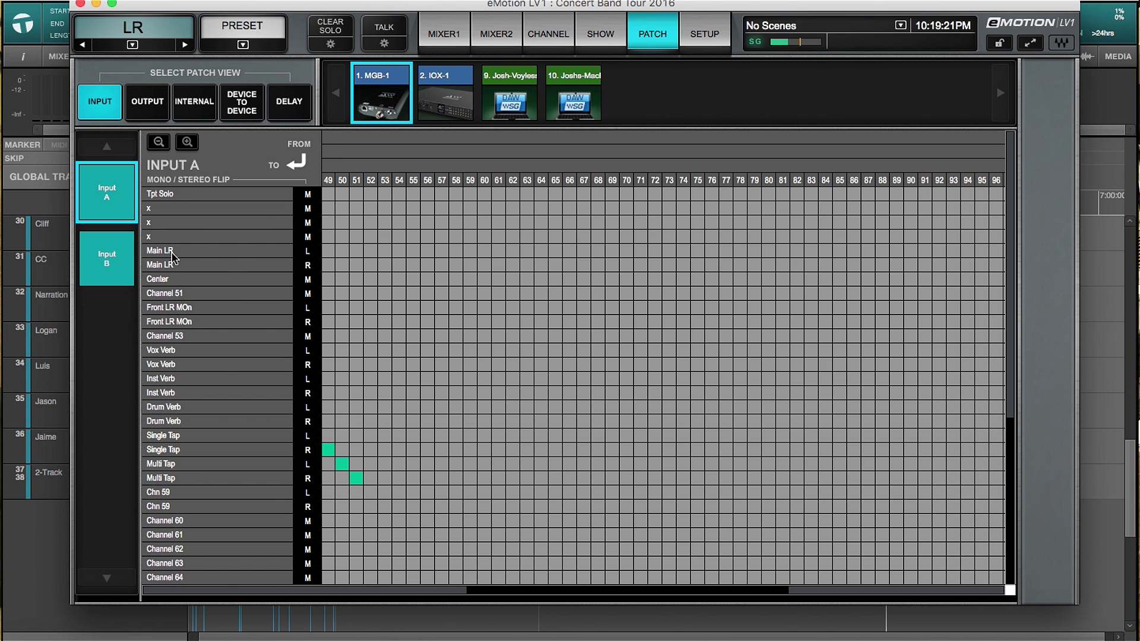
left_click(131, 264)
scroll(415, 413, "left", 5)
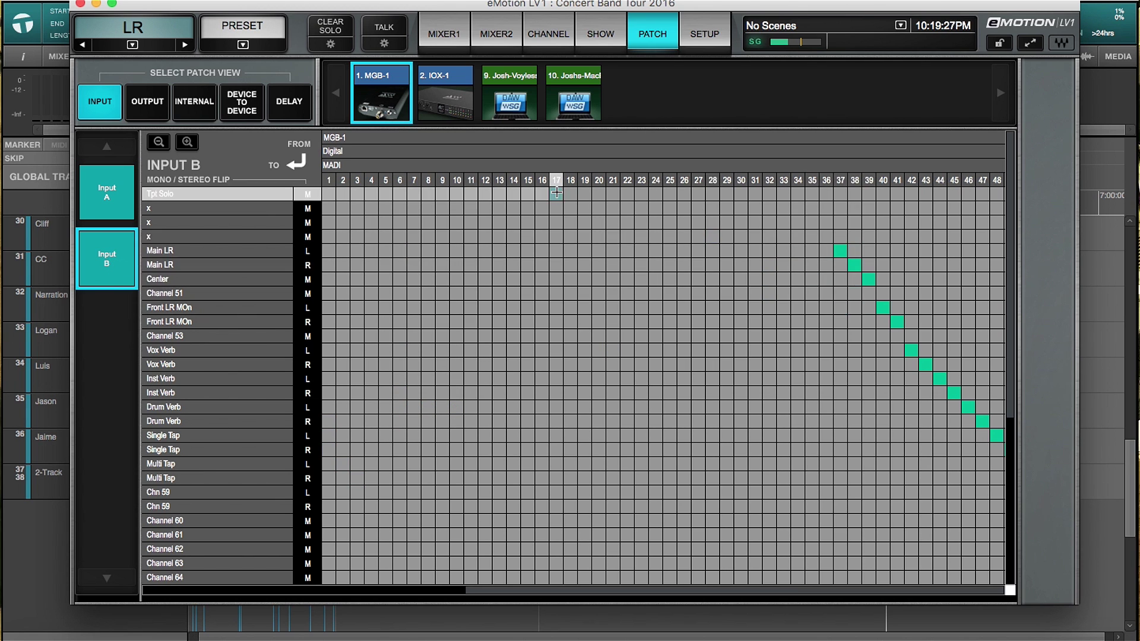
Patch the Pink channel's direct output to MGB-1 MADI output 64
left_click(103, 203)
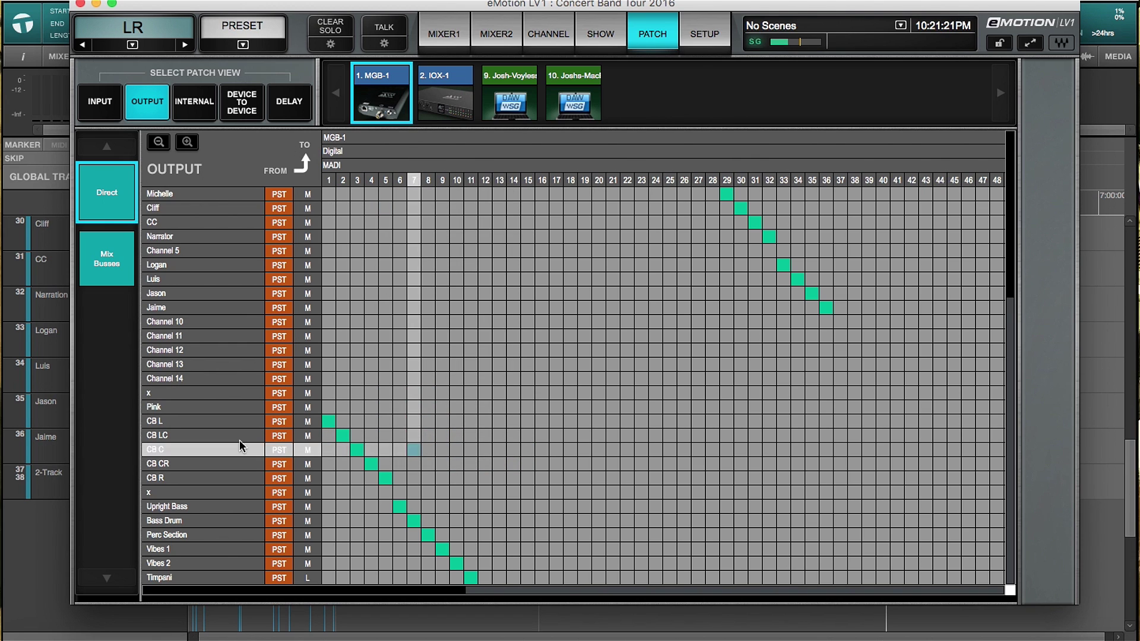
left_click(171, 415)
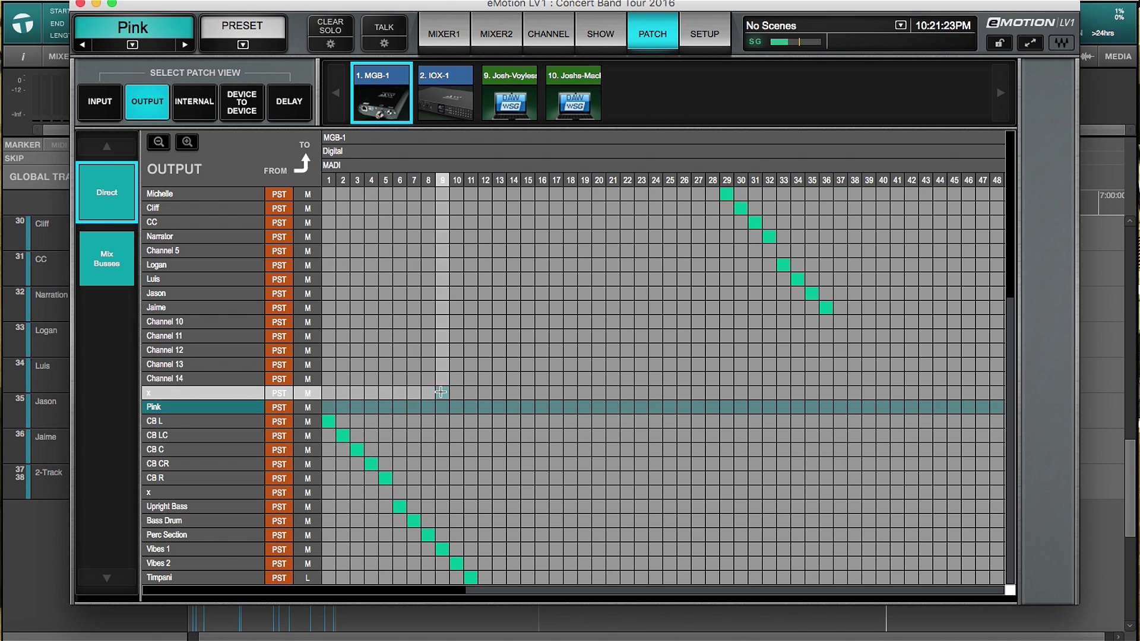
scroll(635, 409, "right", 5)
left_click(541, 408)
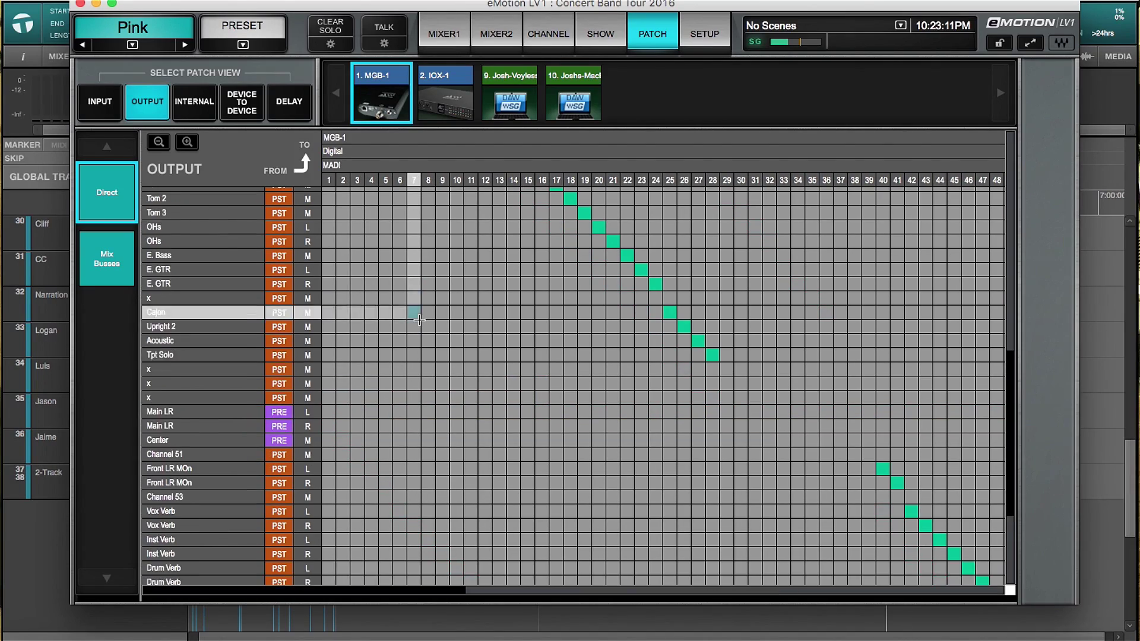
scroll(412, 310, "down", 2)
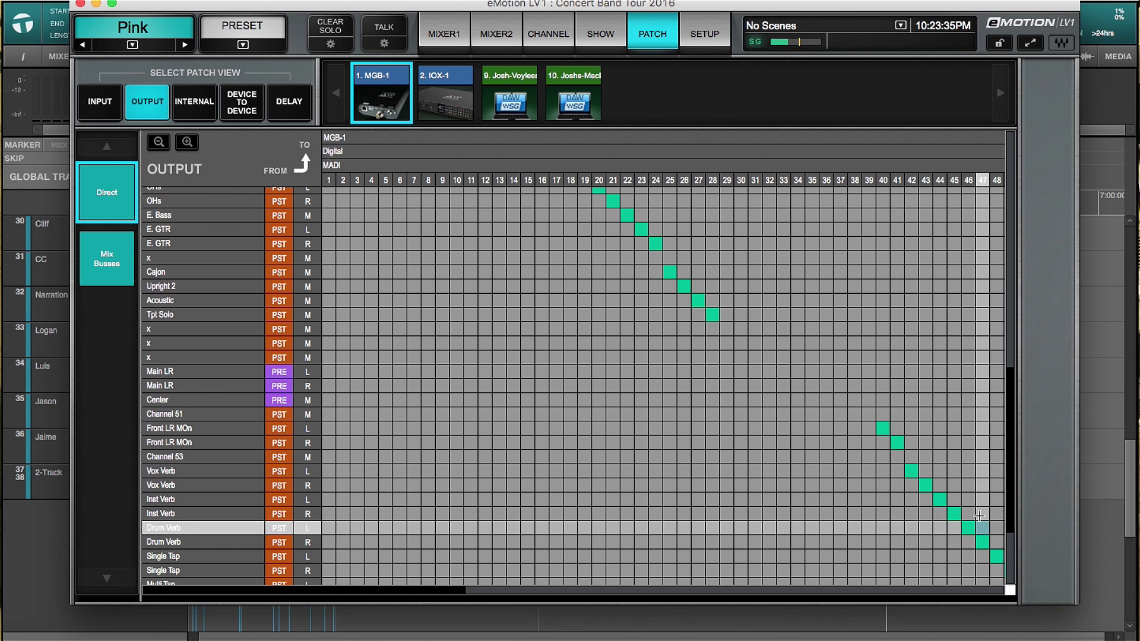
left_click(98, 270)
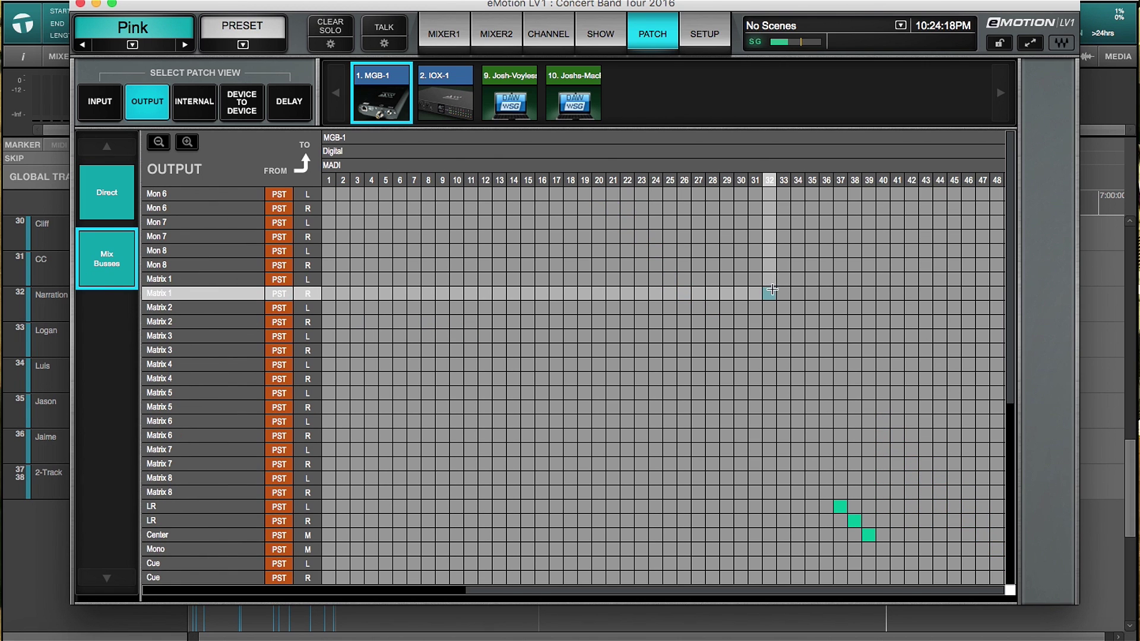
Patch the LR left mix bus to MGB-1 MADI output 37
left_click(839, 506)
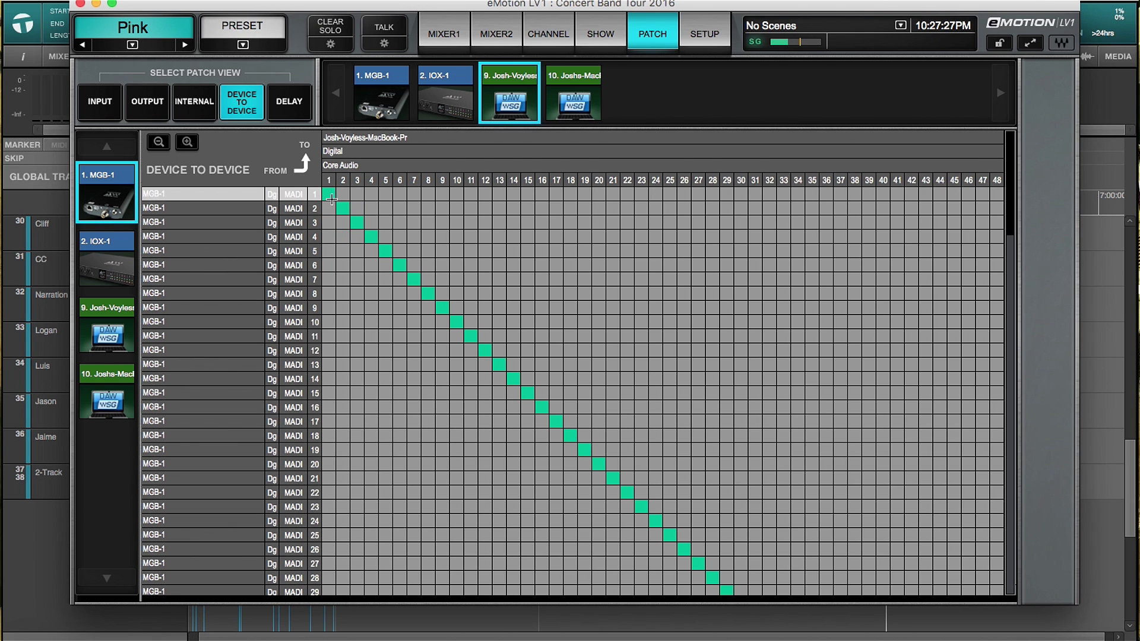
Scroll the MGB-1 to MacBook Device to Device grid to check the one-to-one MADI mapping
scroll(535, 267, "down", 4)
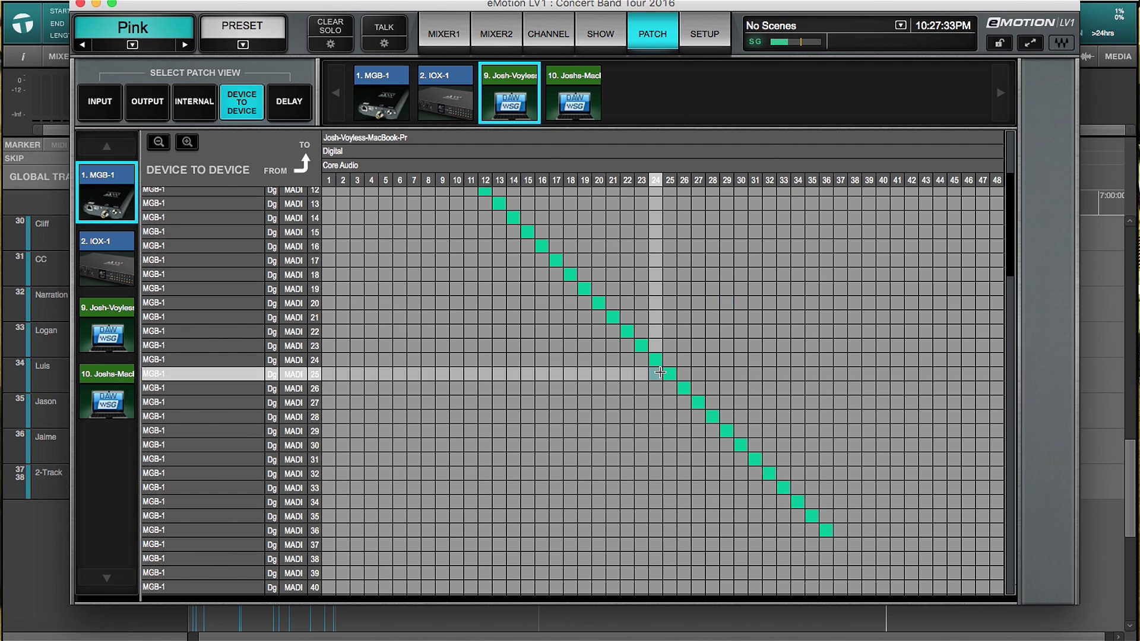
scroll(655, 397, "up", 4)
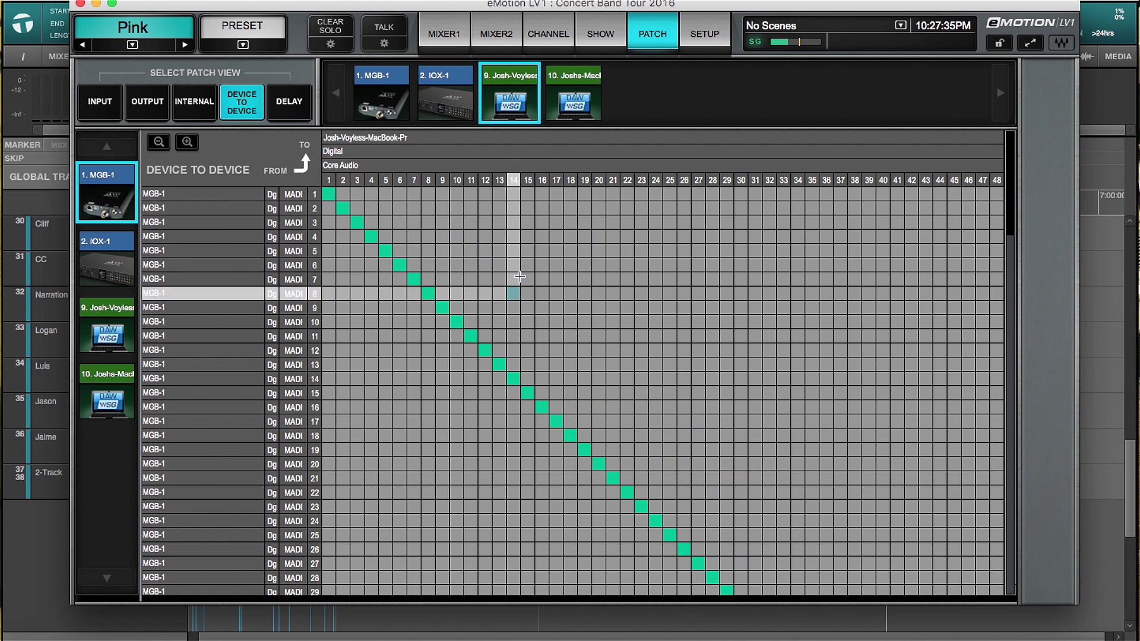
scroll(681, 213, "down", 4)
scroll(826, 396, "down", 5)
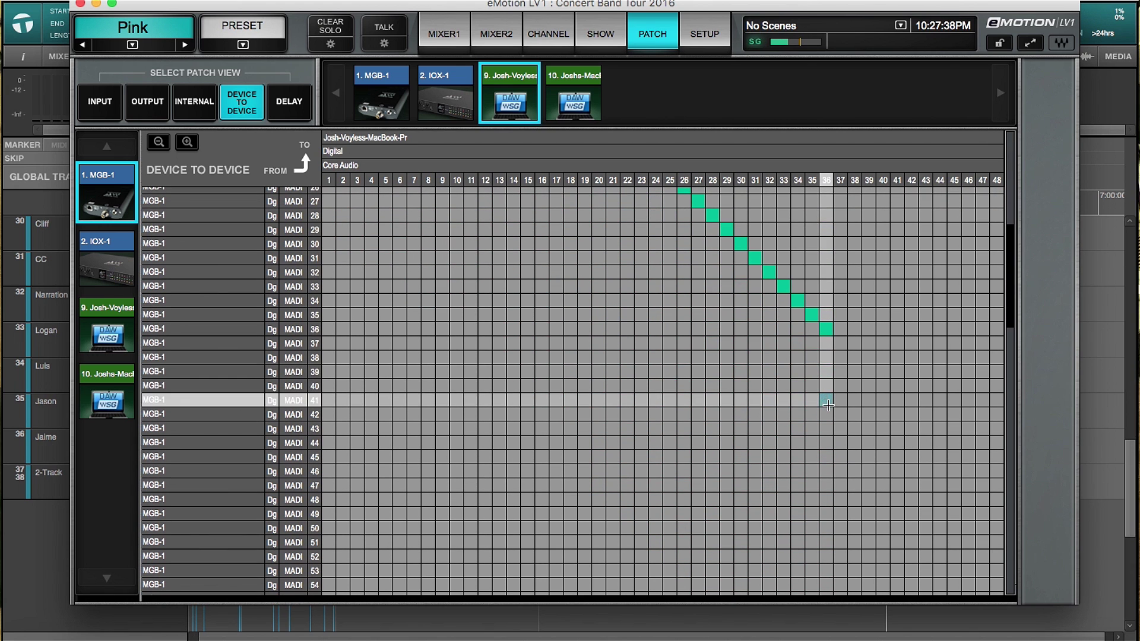
left_click(1099, 280)
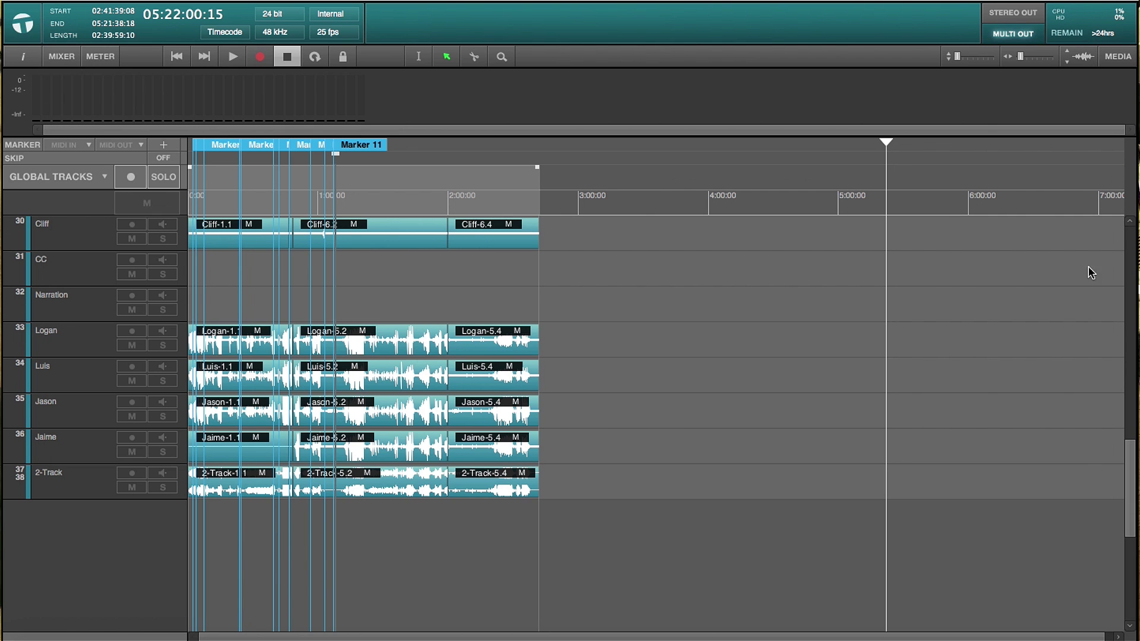
scroll(325, 346, "up", 4)
scroll(162, 320, "up", 10)
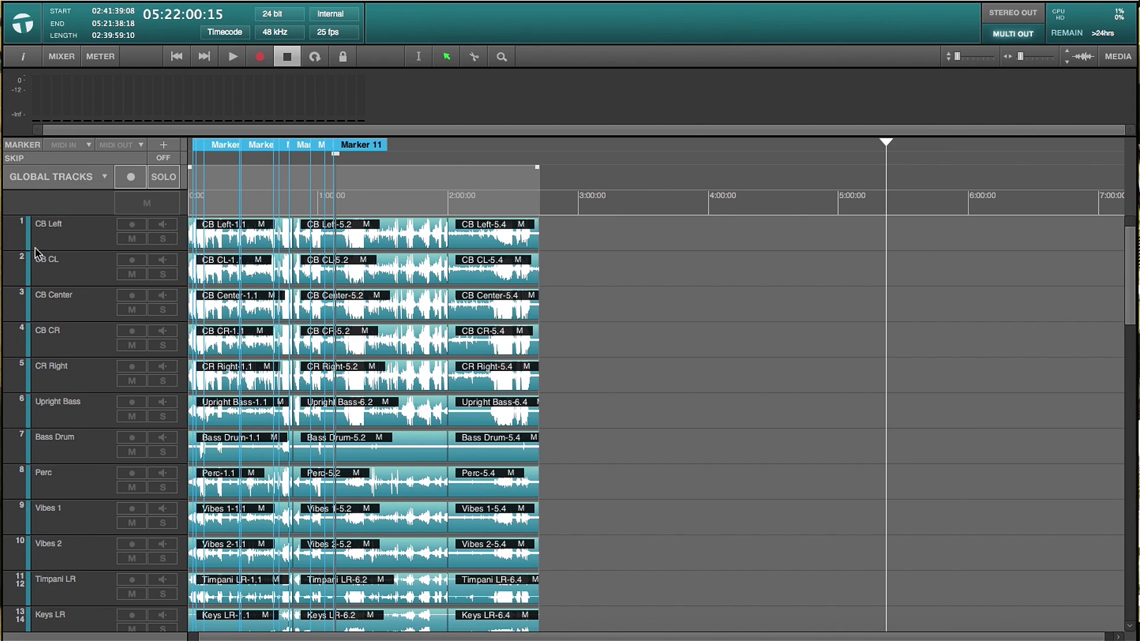
scroll(28, 244, "down", 12)
scroll(69, 469, "down", 1)
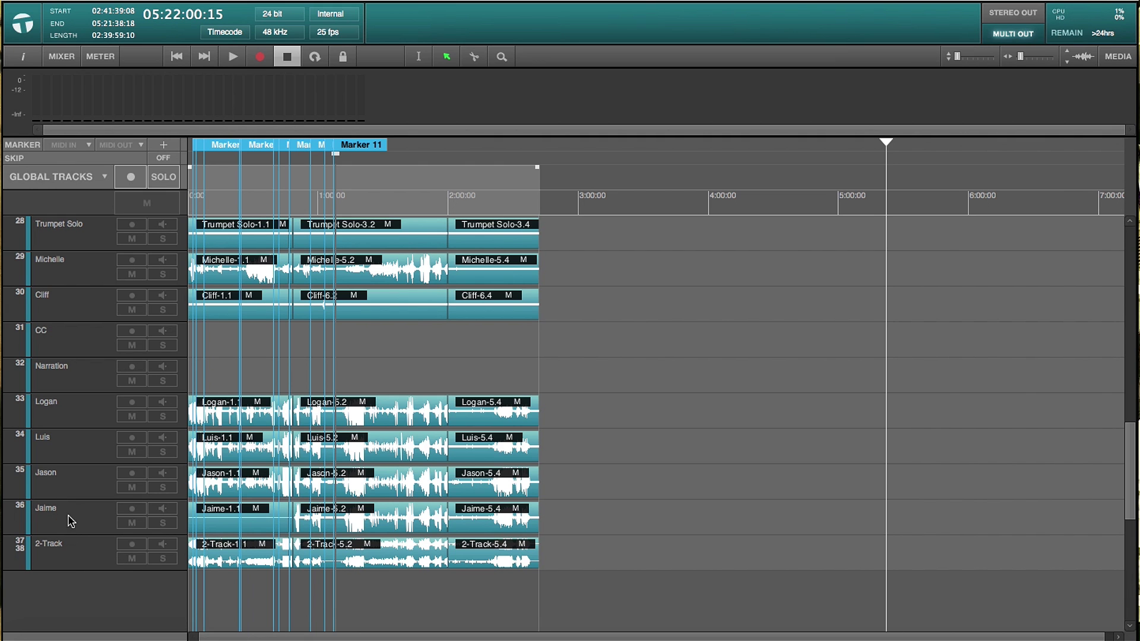
scroll(87, 279, "up", 10)
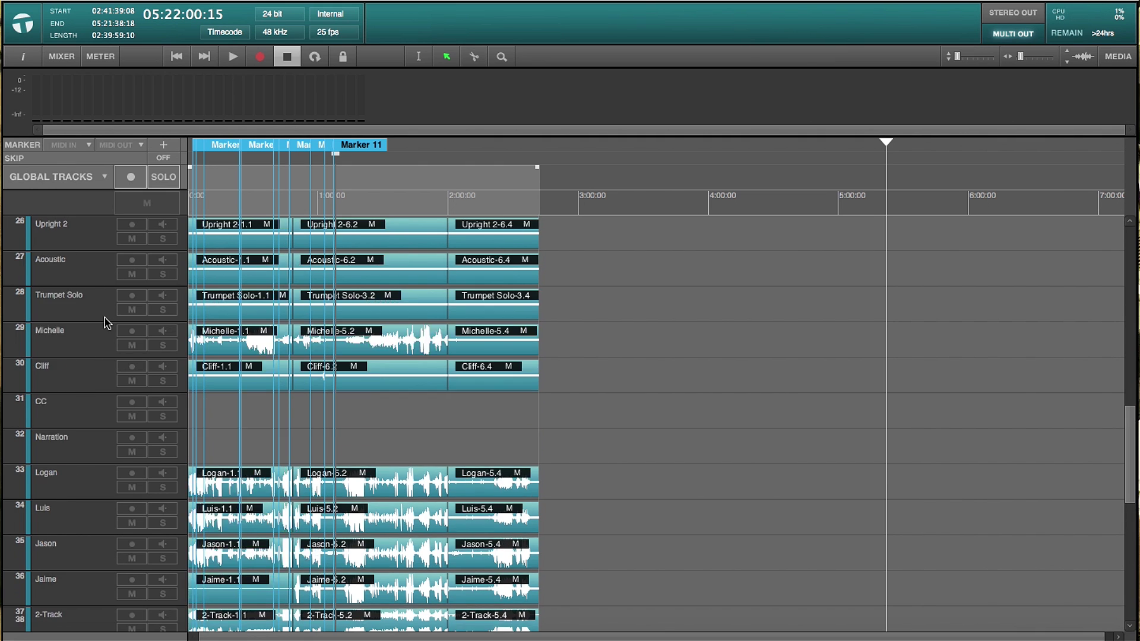
scroll(106, 316, "up", 5)
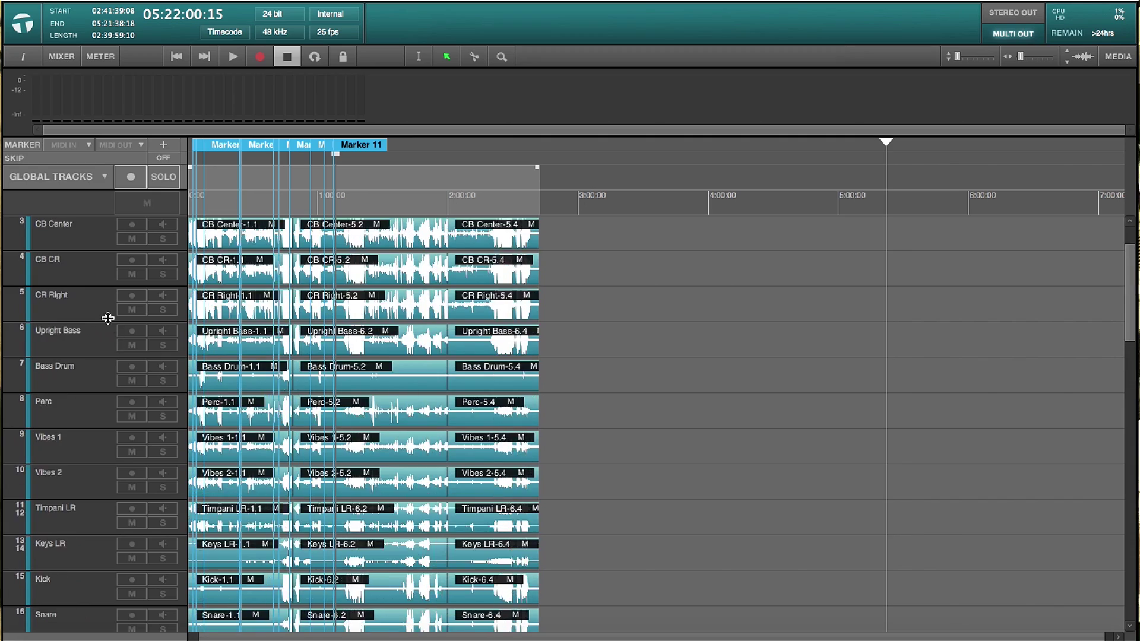
scroll(92, 422, "down", 8)
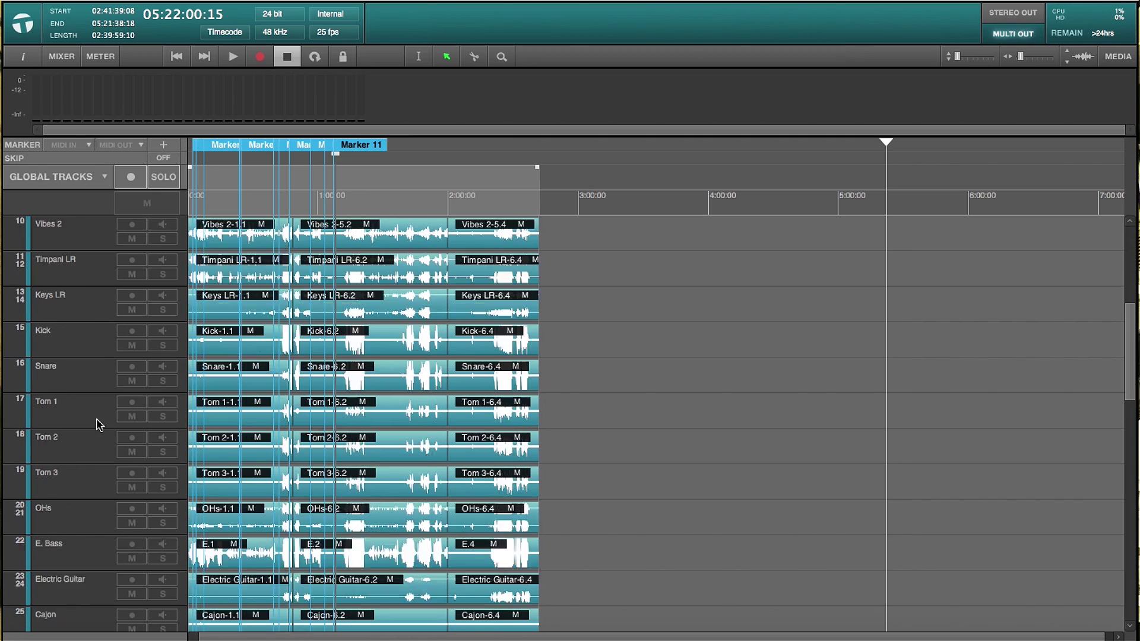
scroll(101, 498, "down", 8)
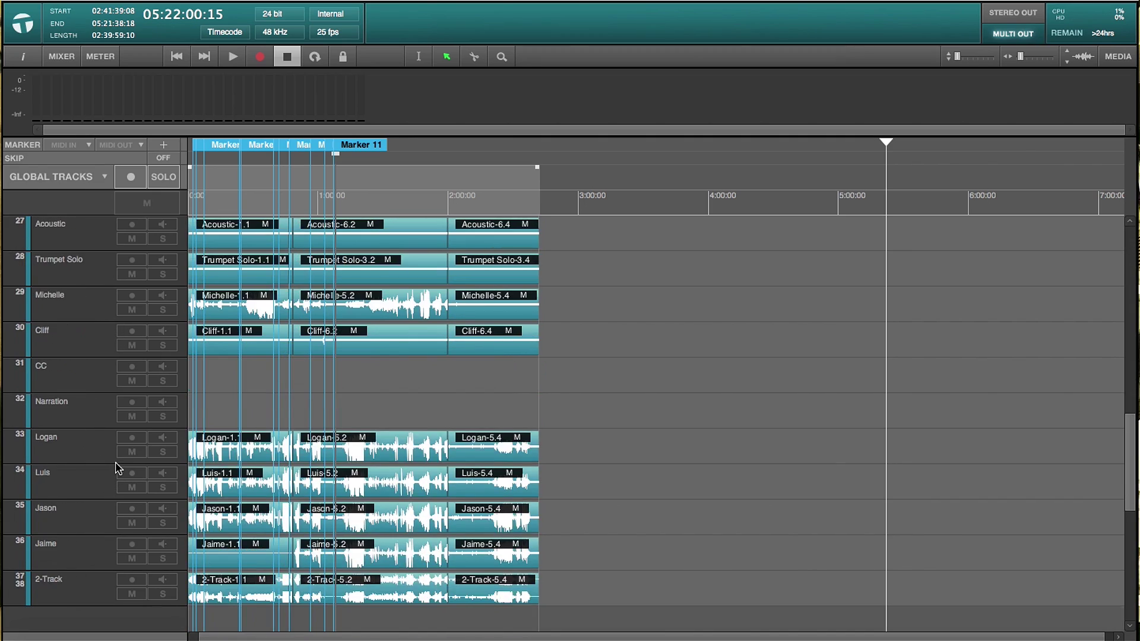
scroll(116, 472, "up", 6)
scroll(118, 445, "up", 15)
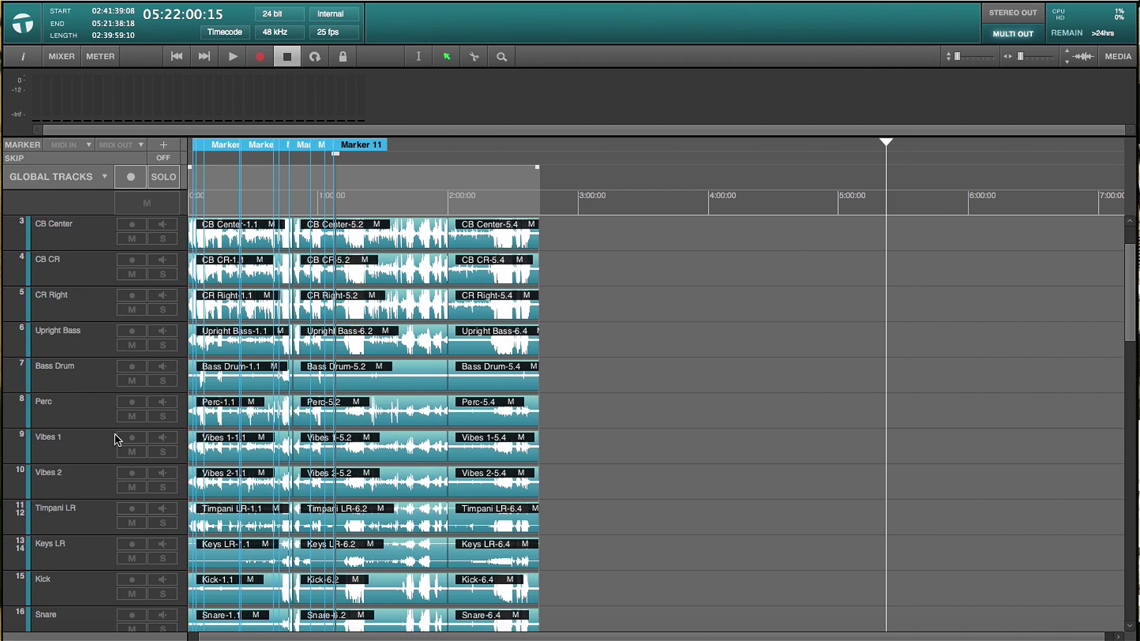
scroll(708, 282, "down", 7)
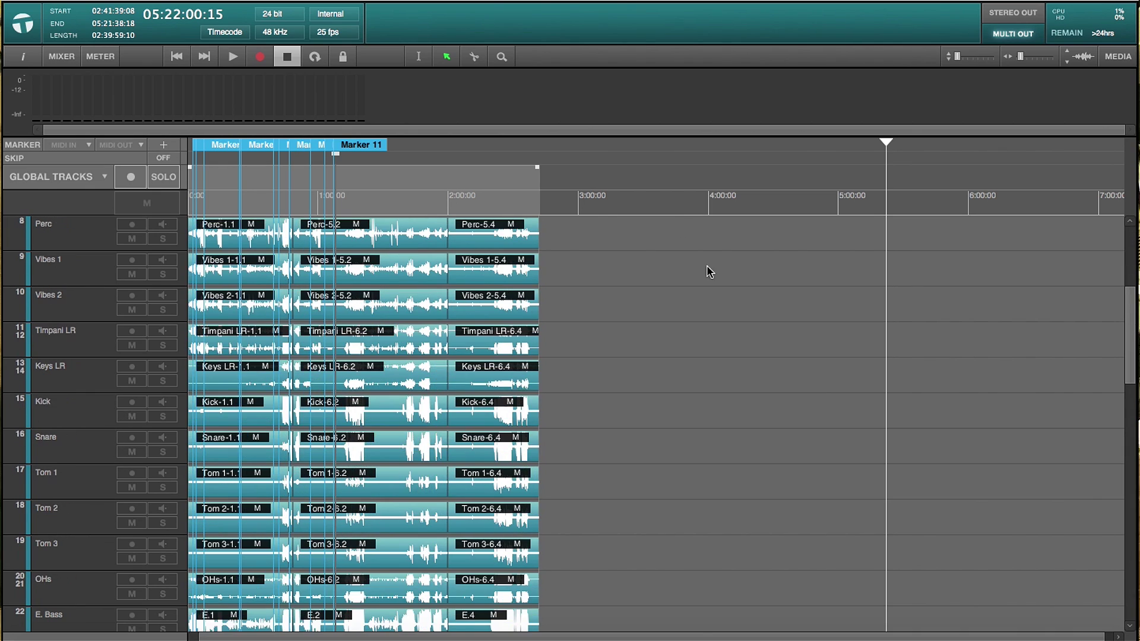
key("super+Tab")
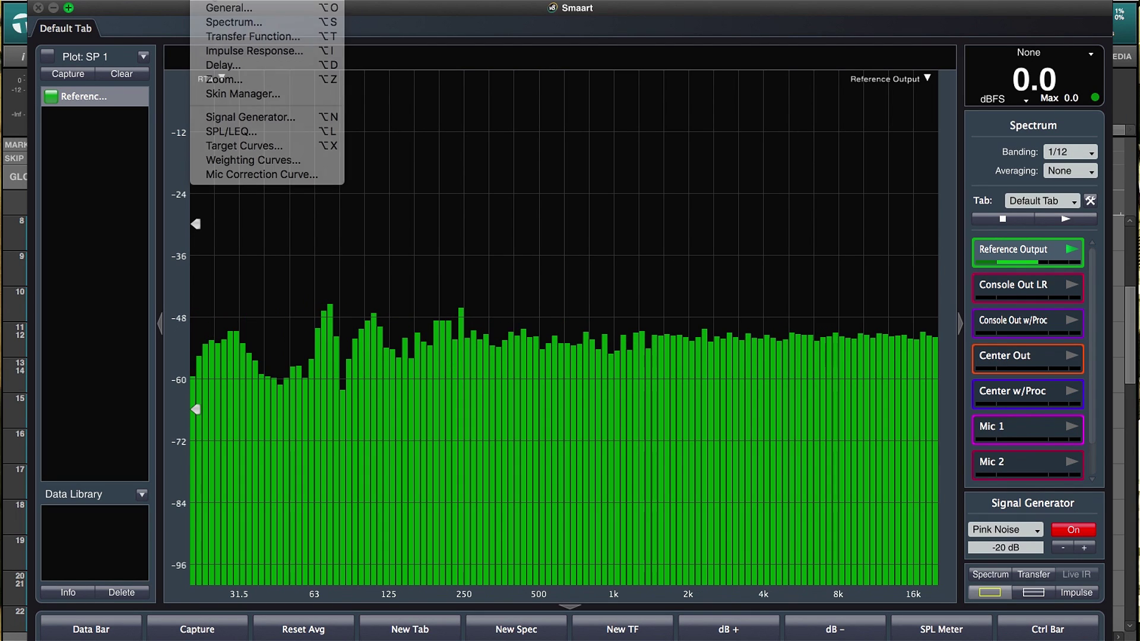
Leave the console patch view and switch over to the Smaart analyser
key("Escape")
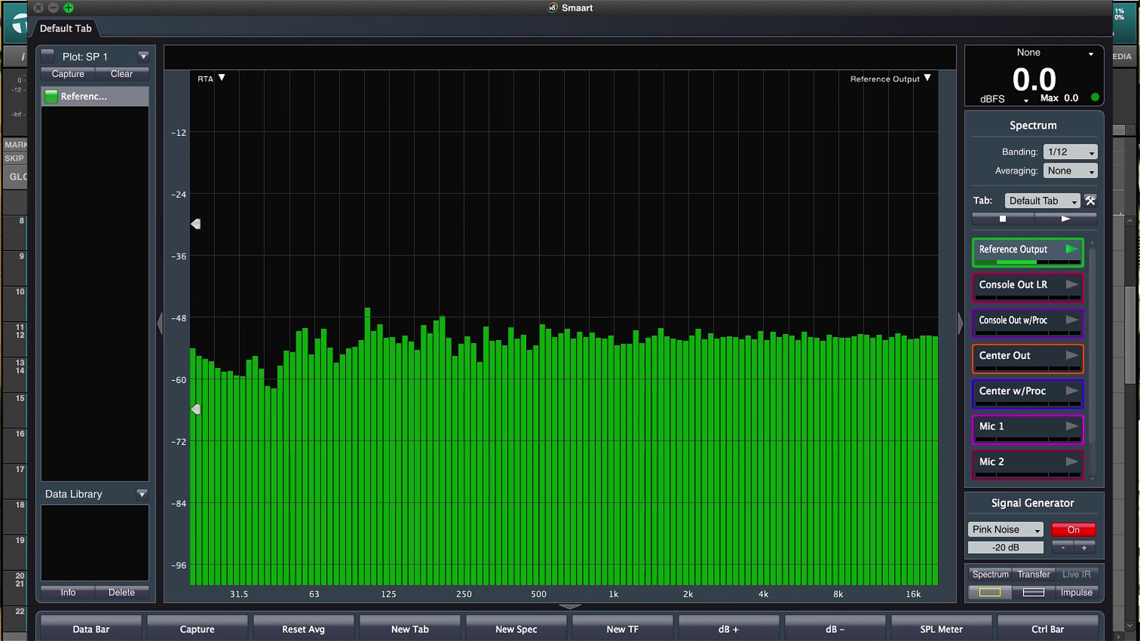
In Smaart's I-O Config, review the Waves SoundGrid input channels, then list the output devices
left_click(157, 1)
left_click(184, 9)
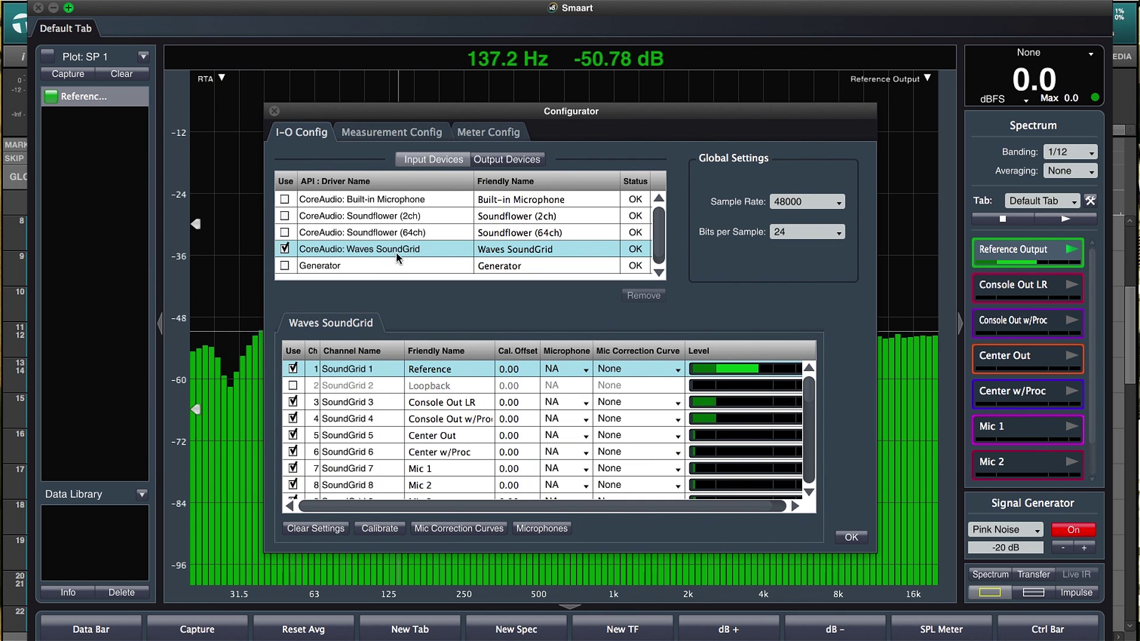
scroll(481, 456, "down", 3)
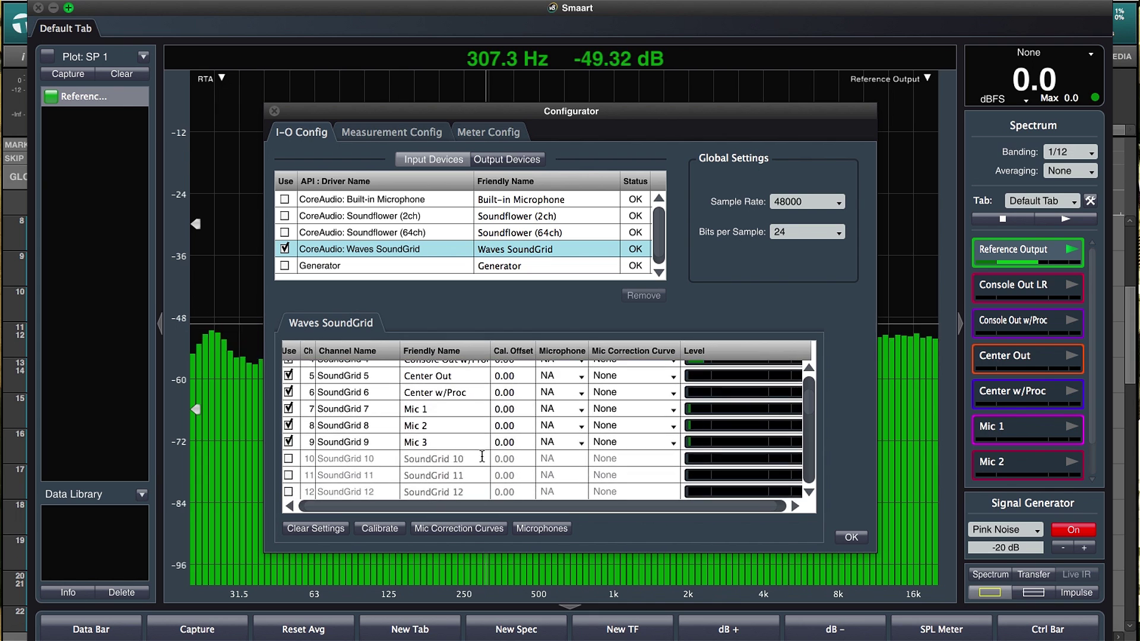
scroll(482, 456, "up", 3)
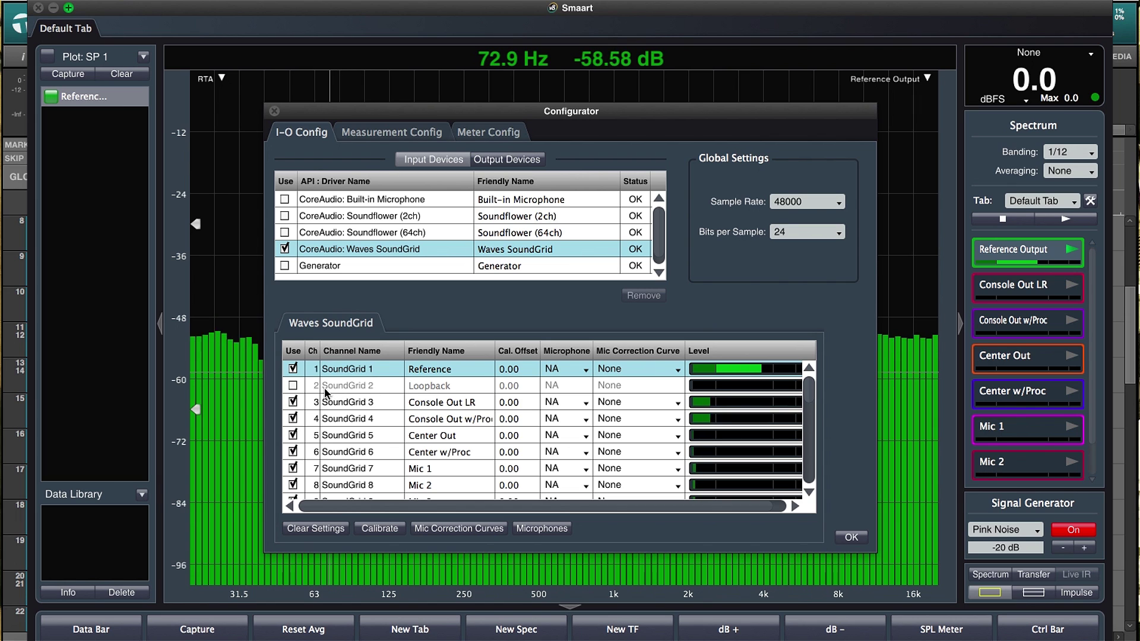
scroll(356, 393, "down", 2)
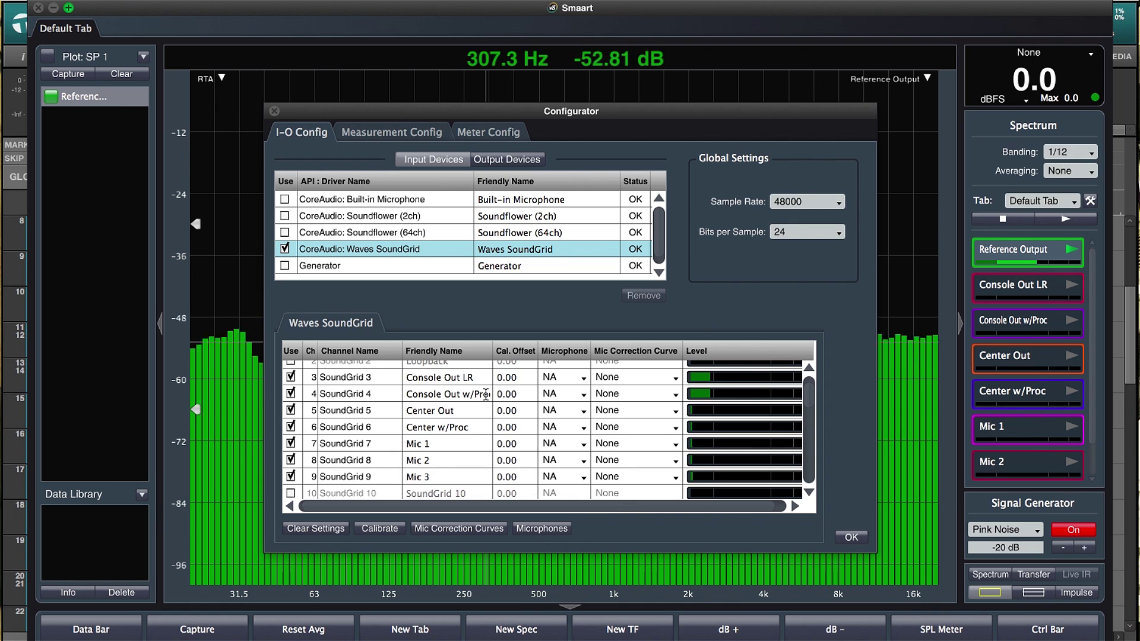
scroll(485, 394, "down", 2)
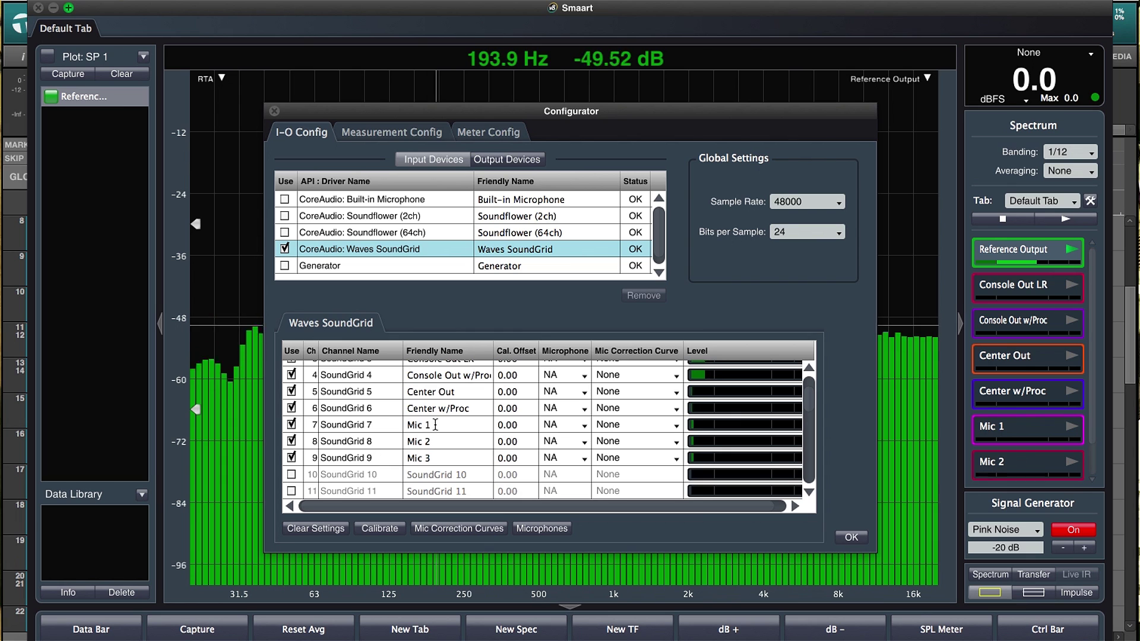
scroll(372, 451, "up", 3)
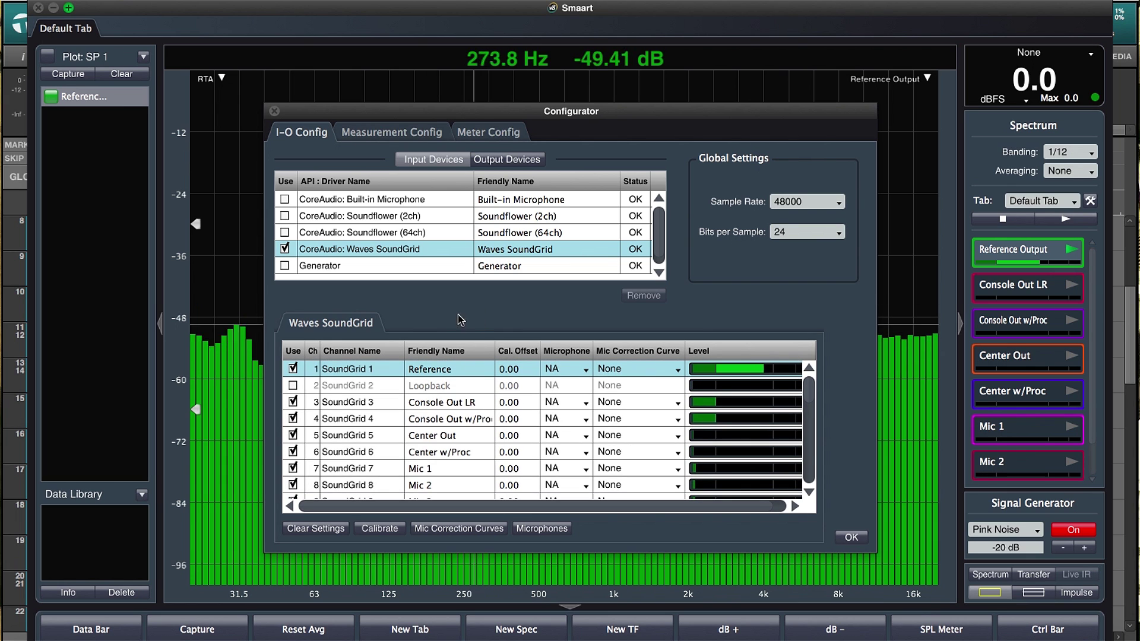
left_click(507, 159)
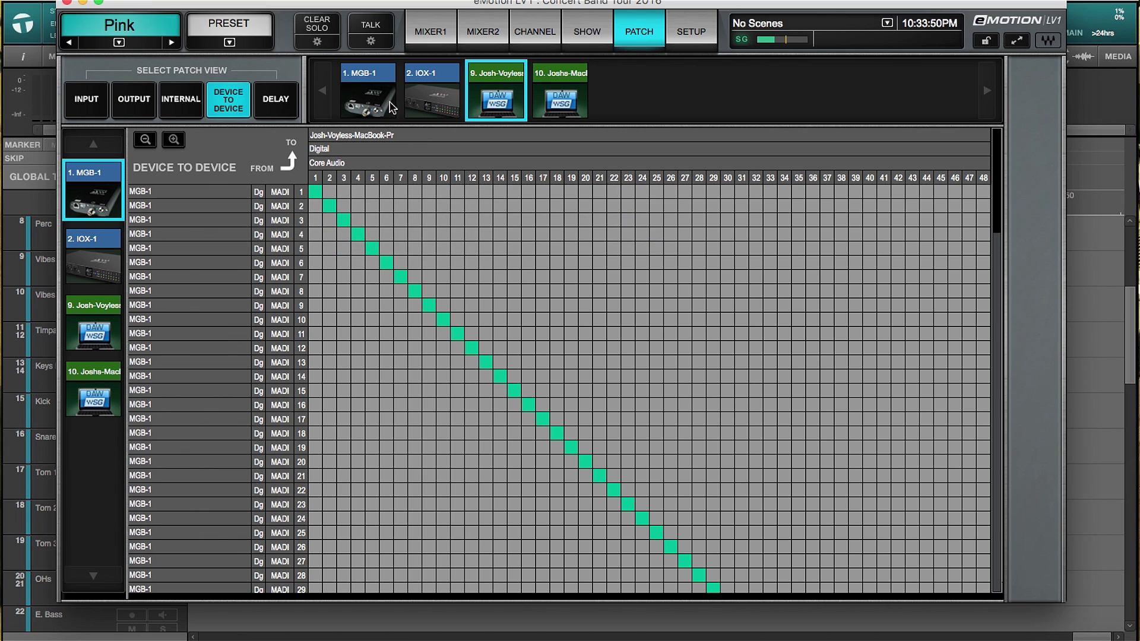
Patch the MacBook Air's Core Audio channel 1 into the Pink input channel
left_click(567, 97)
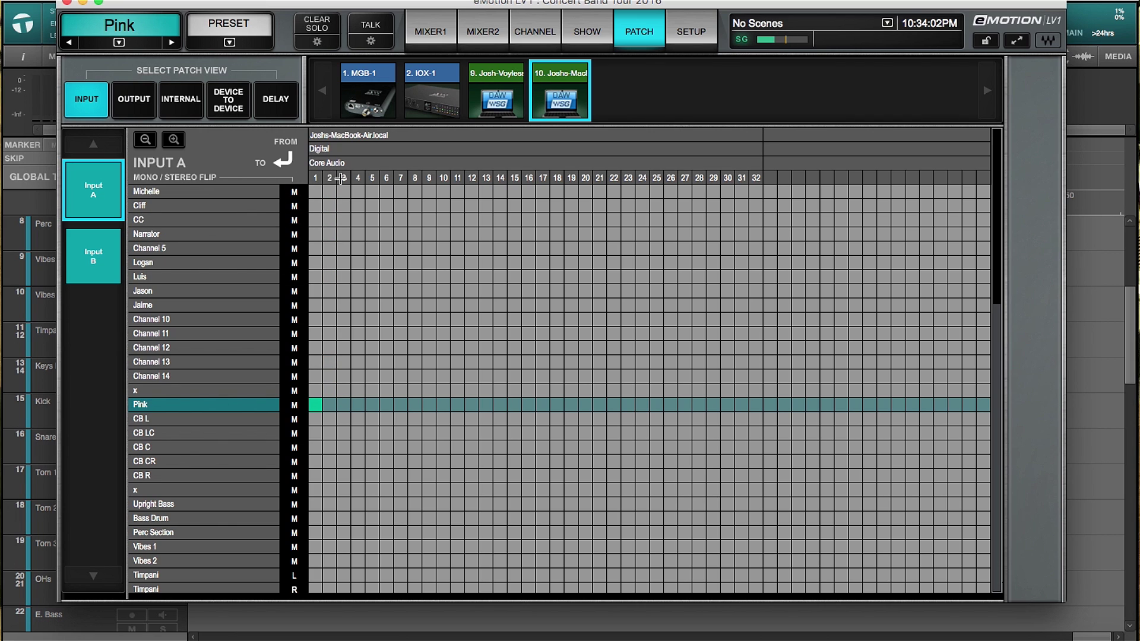
left_click(315, 405)
Check Smaart's output devices: Reference Output on SoundGrid 1, Loopback on SoundGrid 2
key("super+Tab")
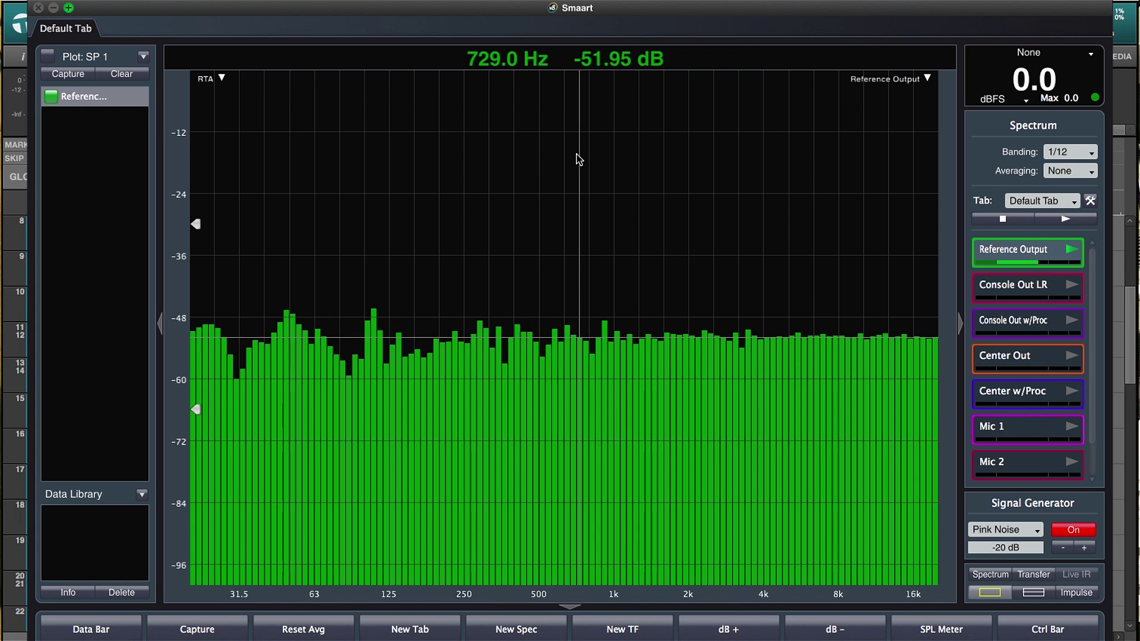
left_click(190, 1)
left_click(191, 8)
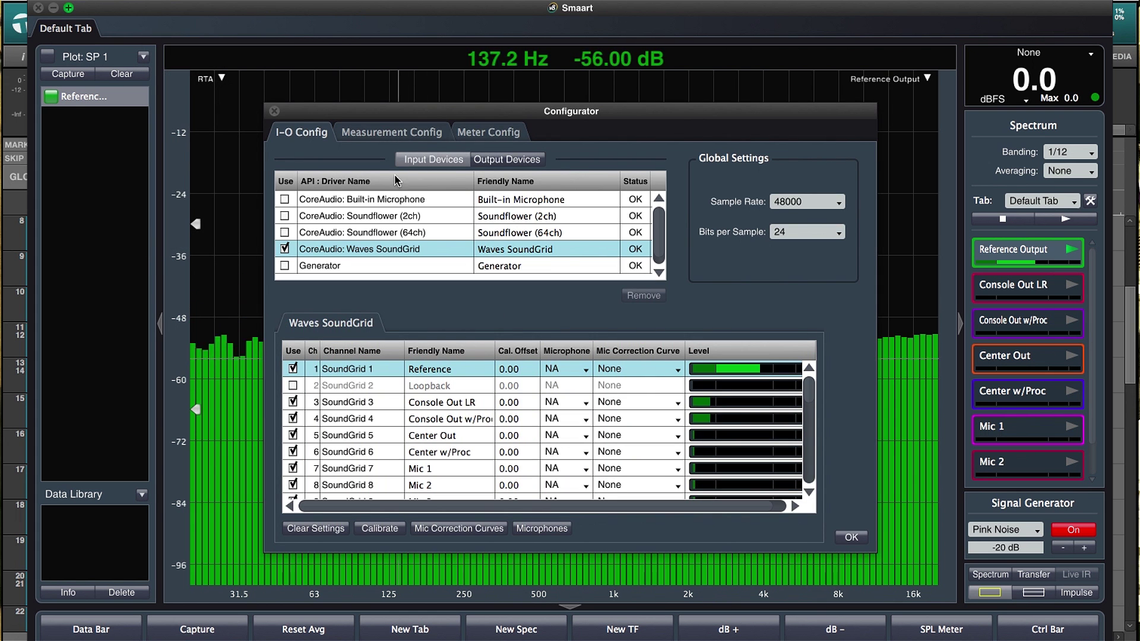
left_click(506, 159)
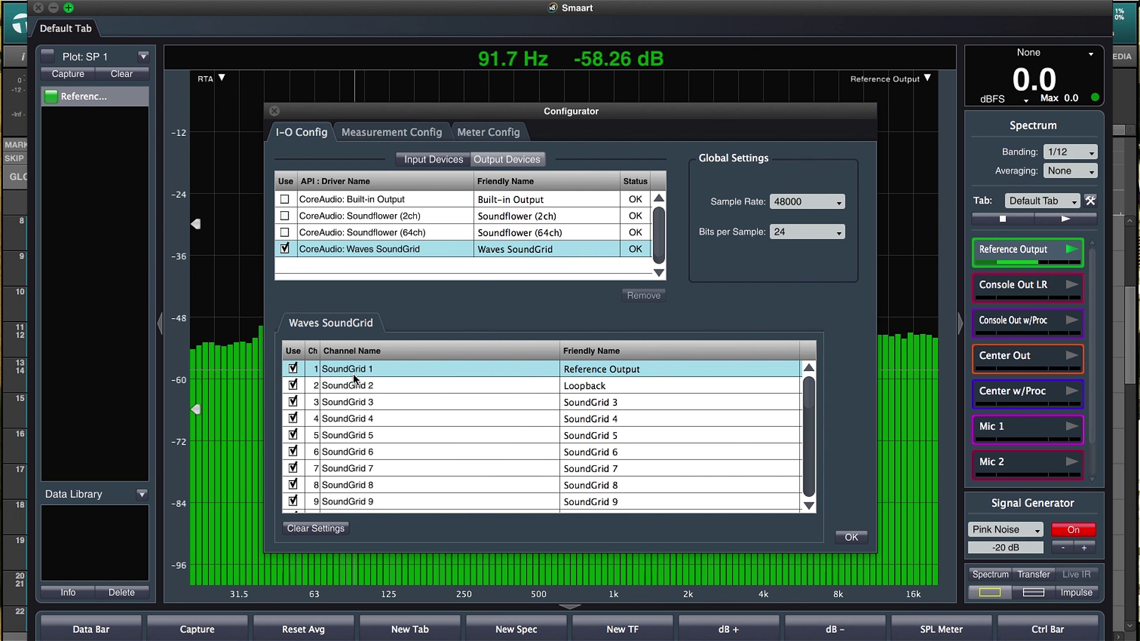
key("super+Tab")
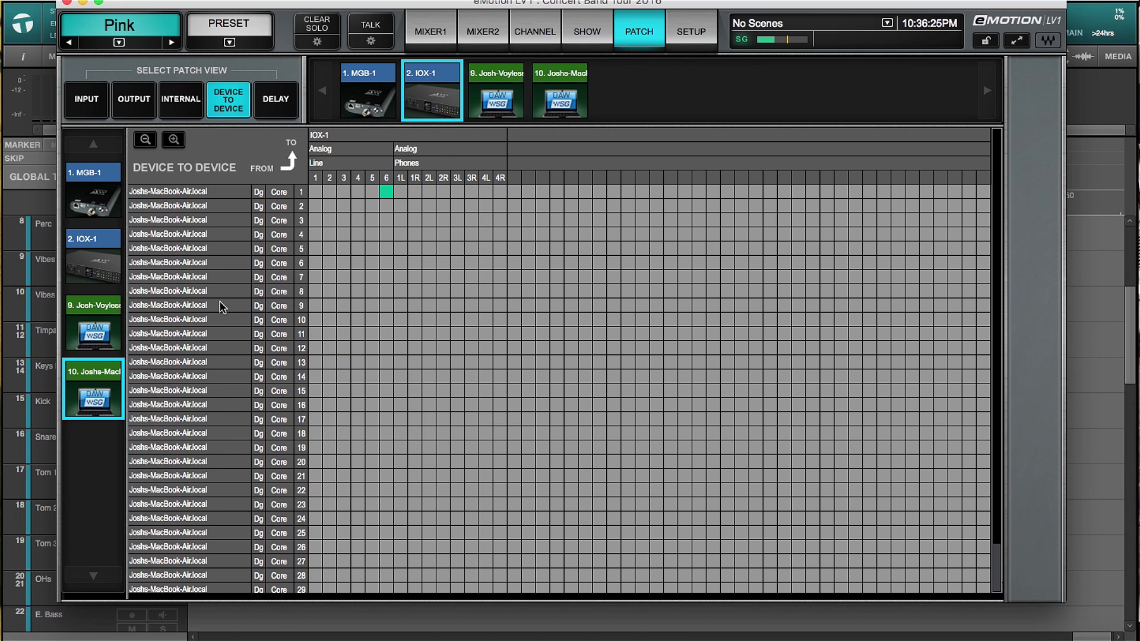
Show the Device to Device patch from IOX-1 into the MacBook Air's Core Audio channels
left_click(560, 90)
left_click(93, 258)
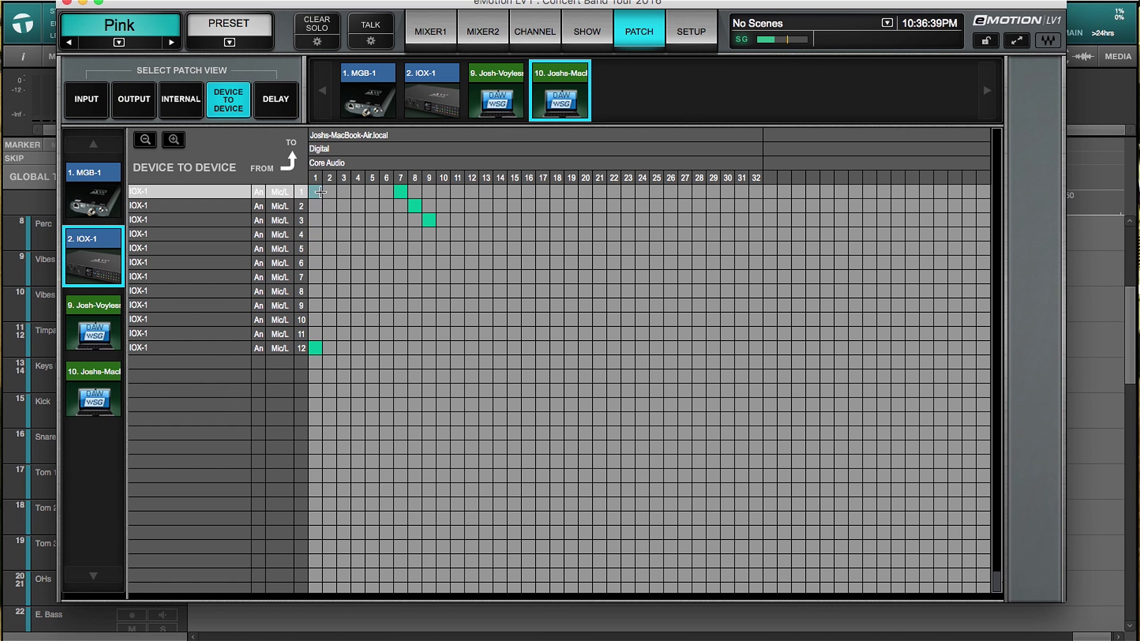
key("super+Tab")
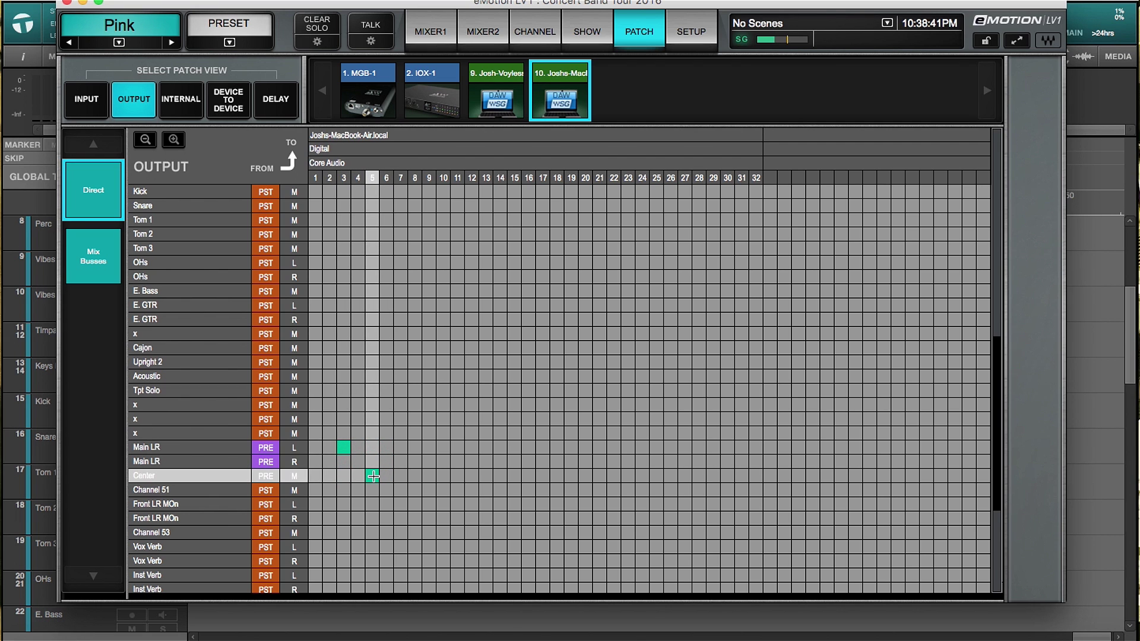
Switch to Smaart to check the channel names for Core Audio inputs 3 and 5
key("super+Tab")
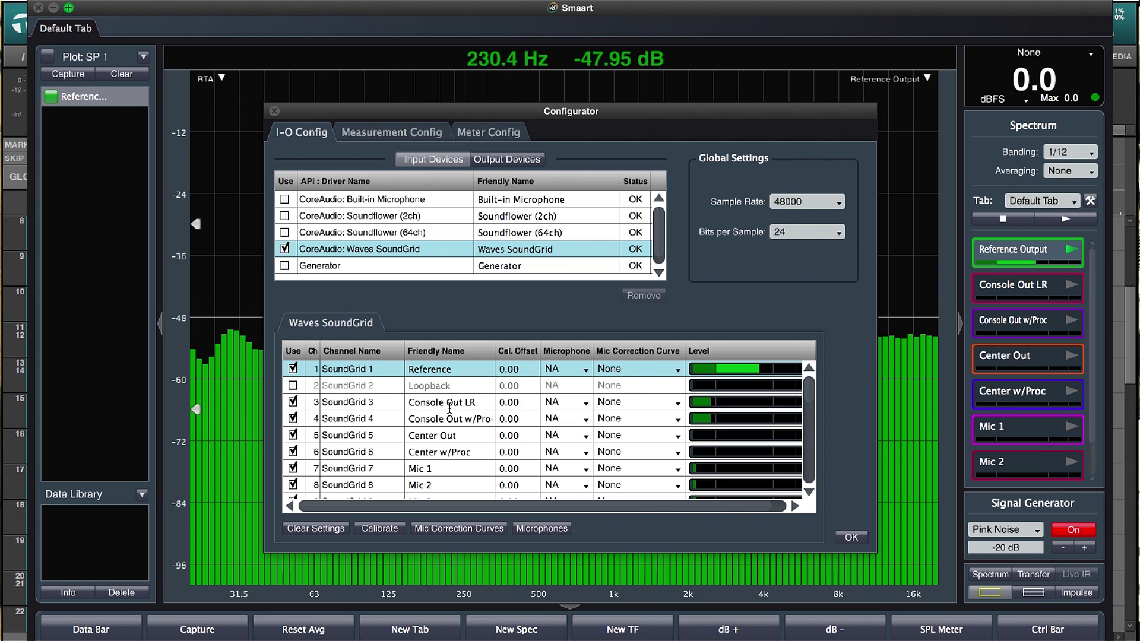
Show the Mix Busses output patch and scroll down to the LR and Center busses
key("super+Tab")
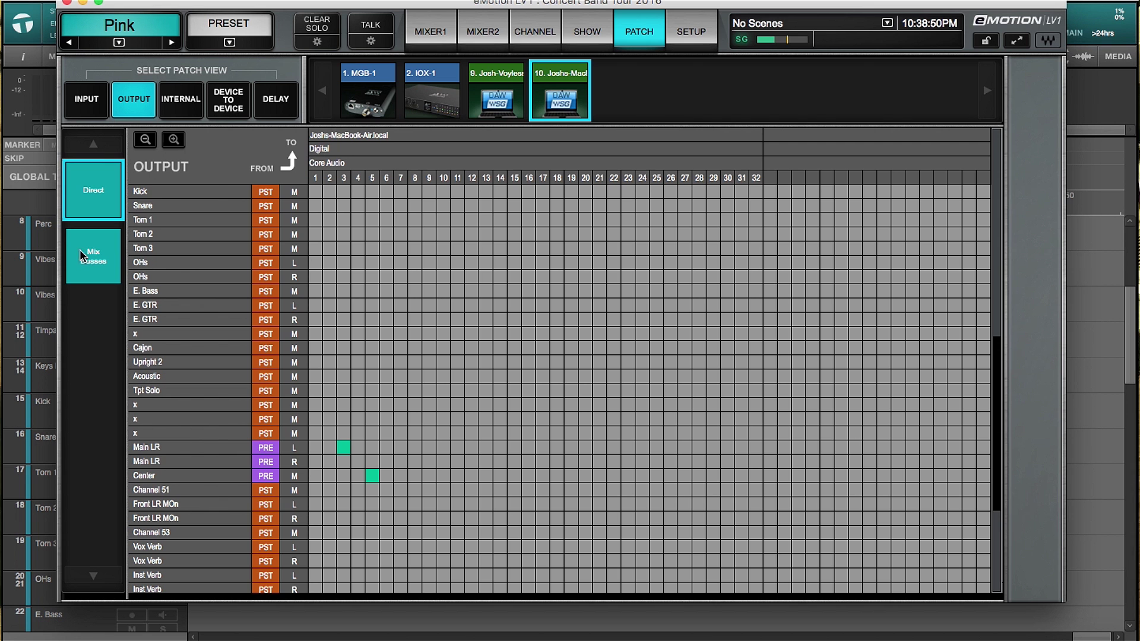
left_click(98, 262)
scroll(394, 292, "down", 5)
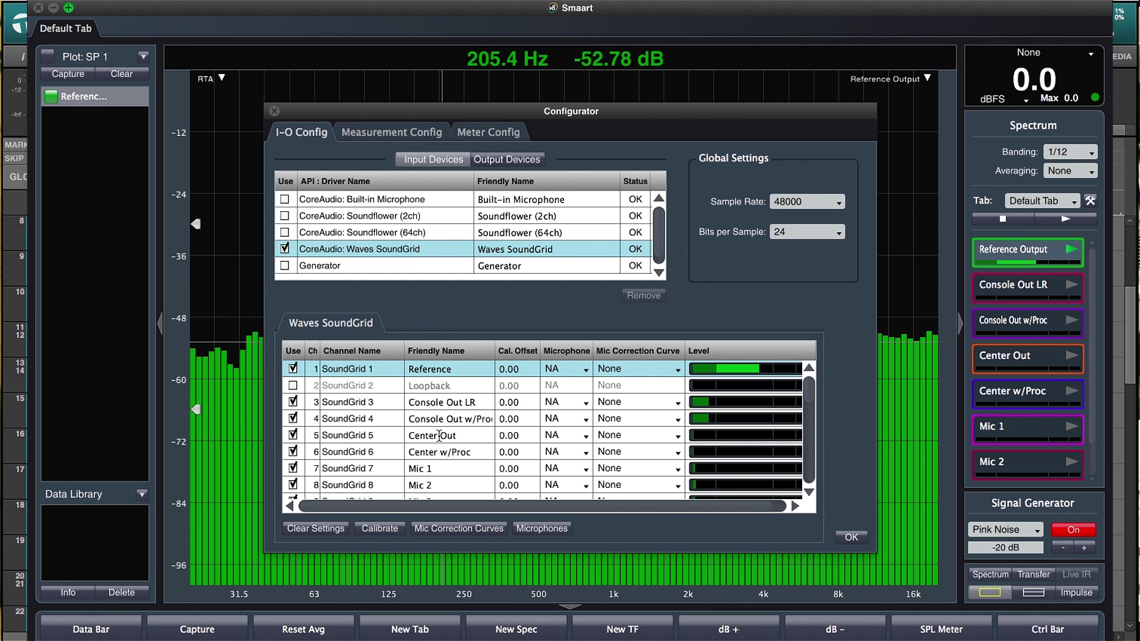
scroll(373, 442, "down", 3)
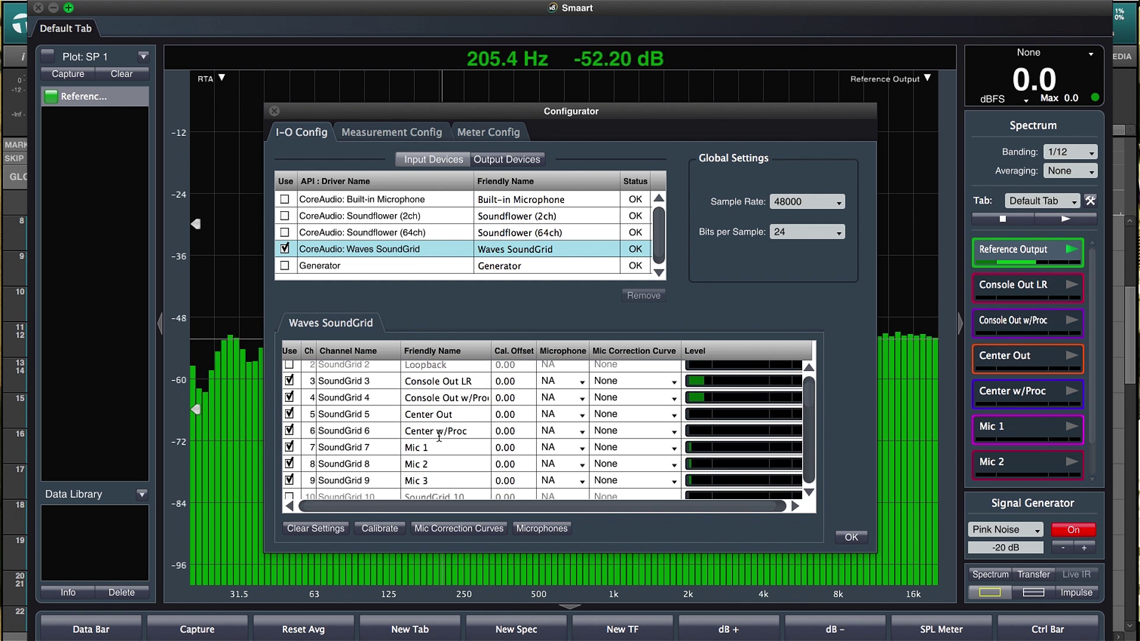